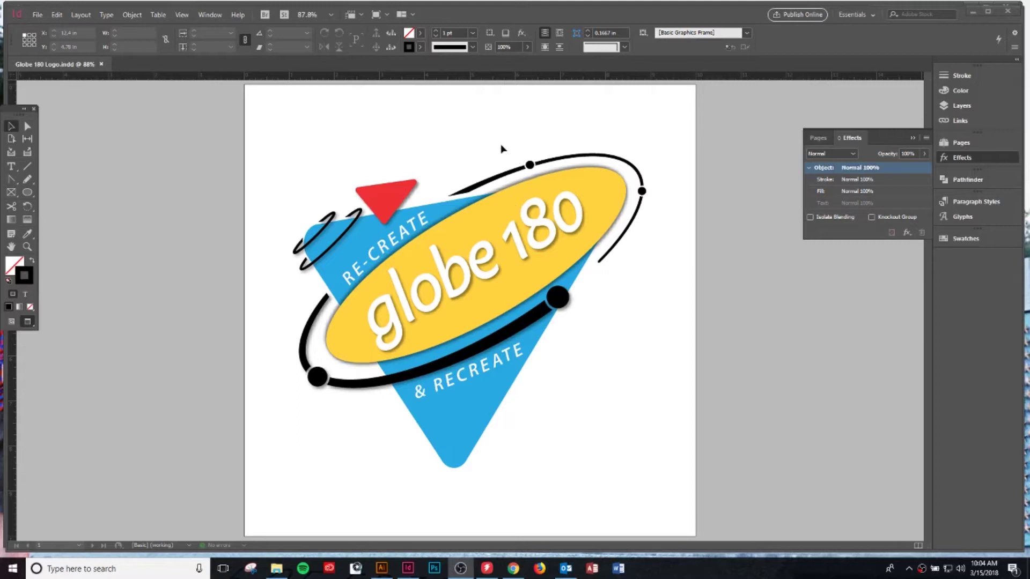
Zoom in on the top orbit dot and select it, undoing an accidental move
key(z)
drag(483, 134, 601, 216)
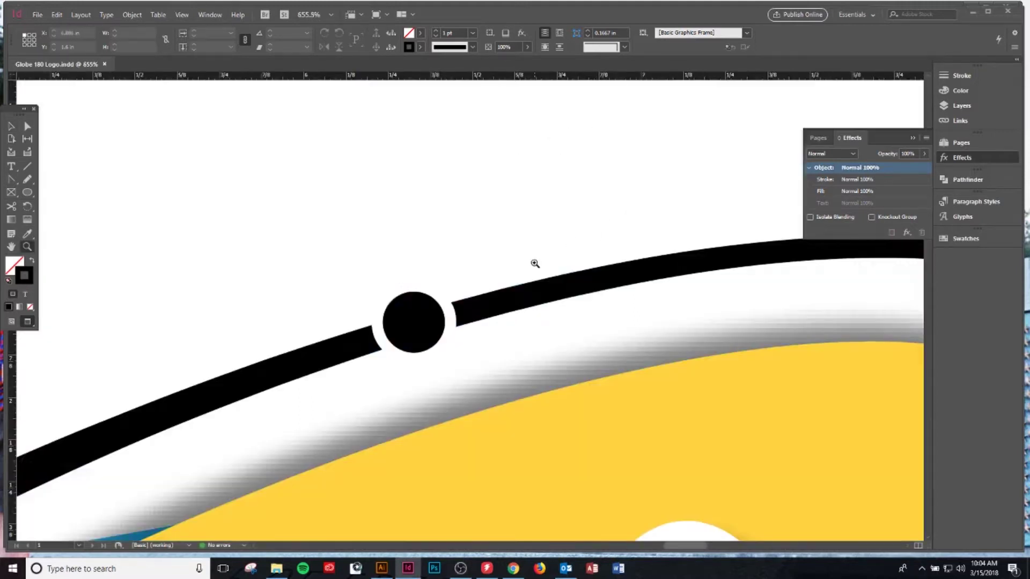
scroll(535, 264, down, 3)
key(v)
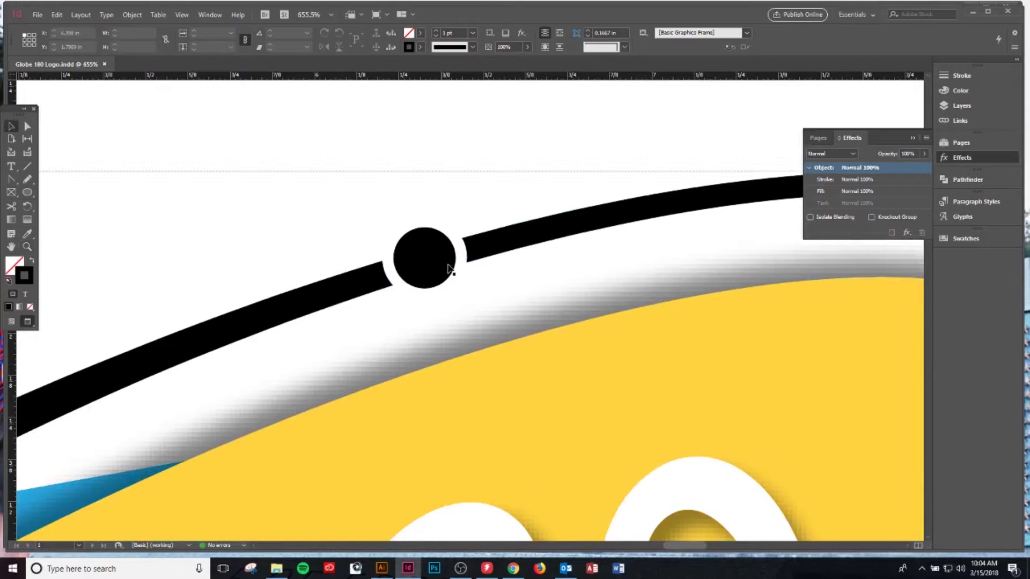
click(448, 268)
drag(439, 261, 415, 197)
key(ctrl+z)
Pan around the logo to inspect the white gaps, then switch to the Illustrator file
scroll(404, 281, down, 3)
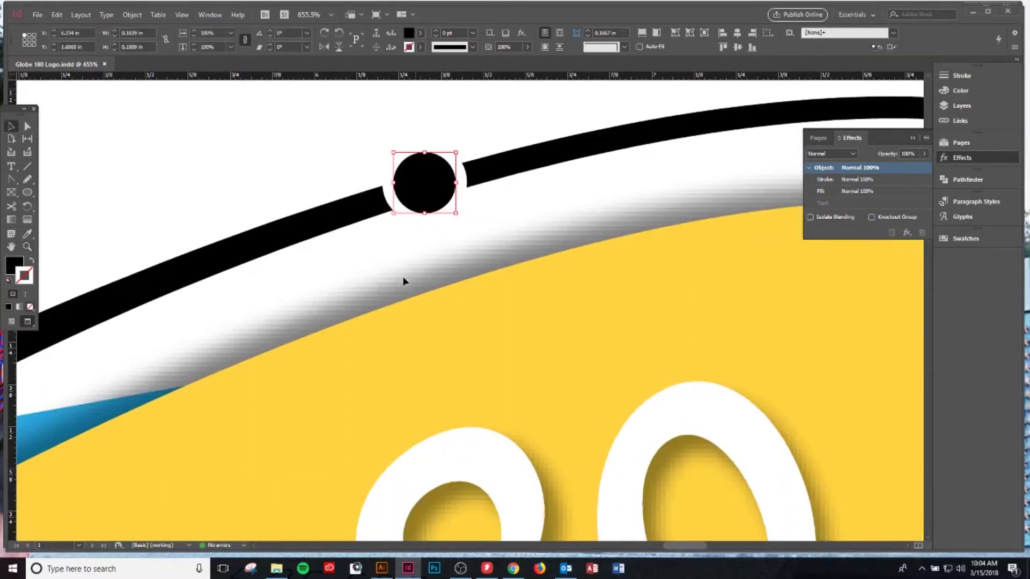
scroll(404, 281, left, 10)
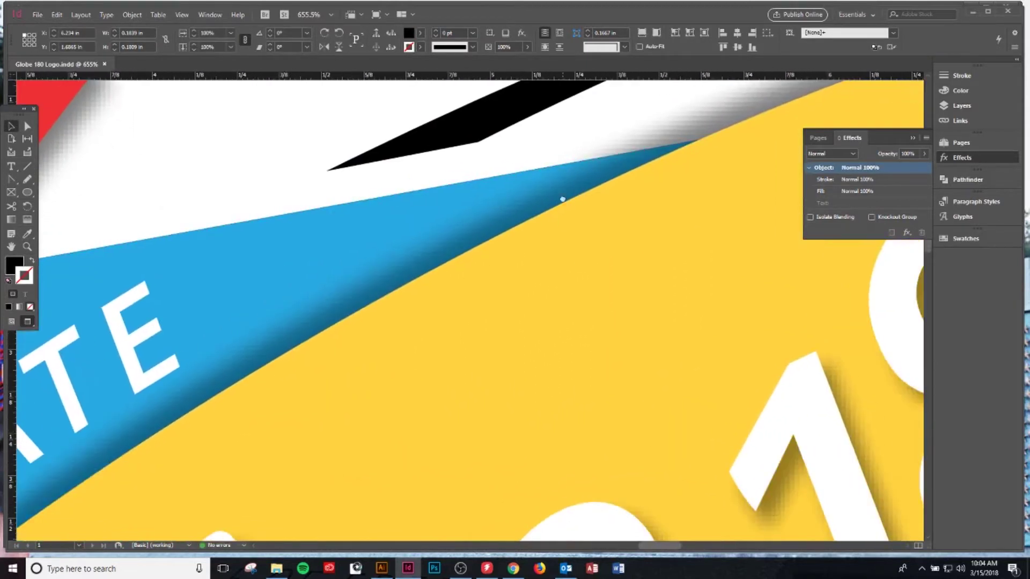
scroll(562, 199, up, 2)
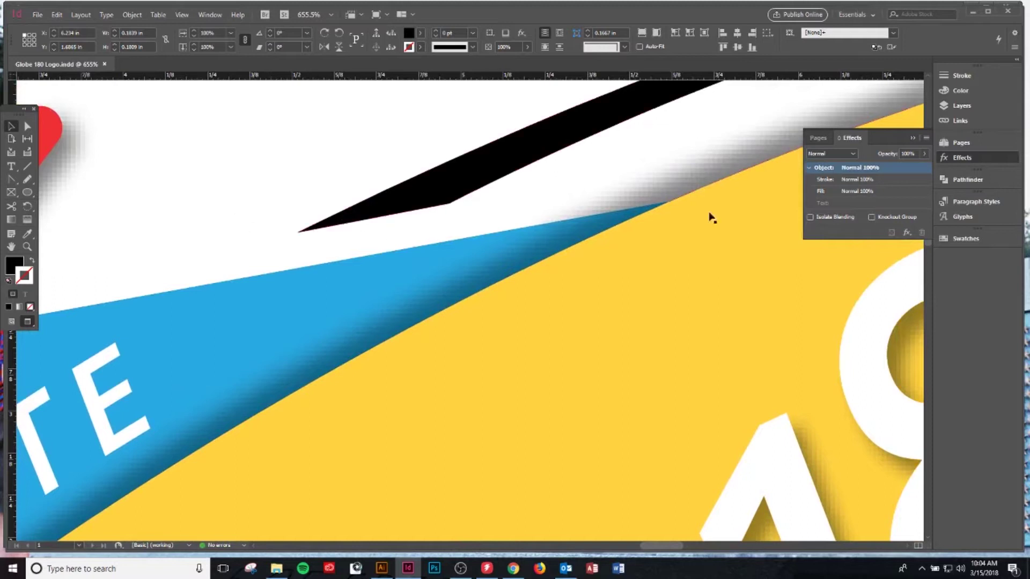
scroll(446, 244, up, 1)
scroll(458, 231, left, 8)
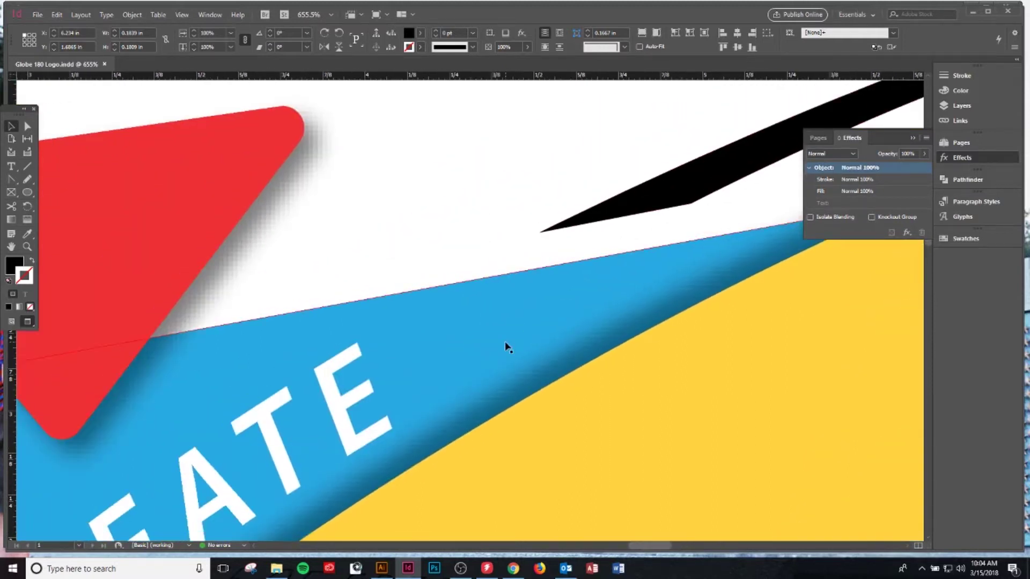
scroll(506, 345, down, 4)
scroll(520, 317, down, 4)
scroll(590, 252, left, 9)
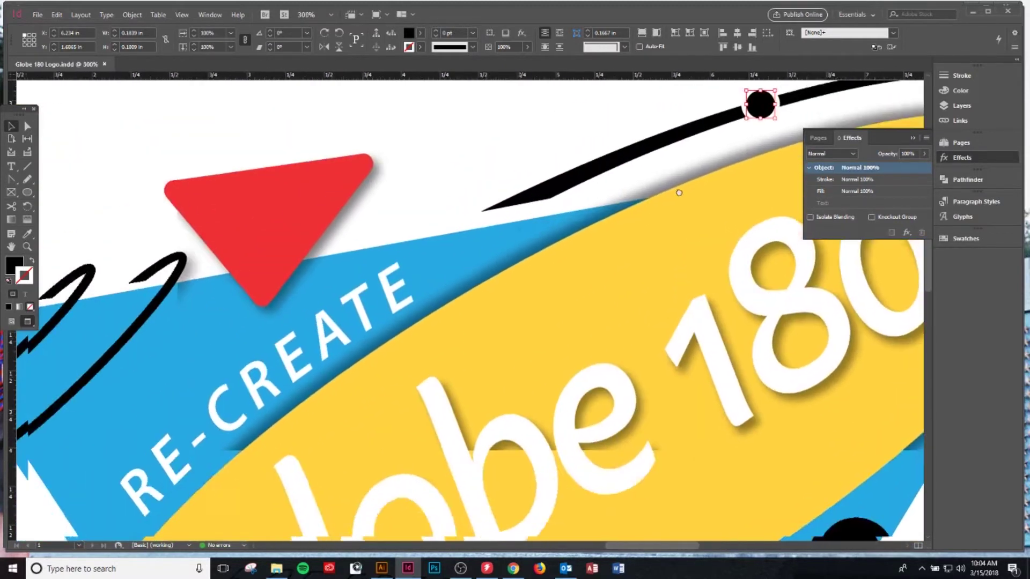
scroll(673, 190, down, 5)
scroll(644, 177, left, 4)
scroll(600, 161, up, 3)
scroll(537, 214, left, 4)
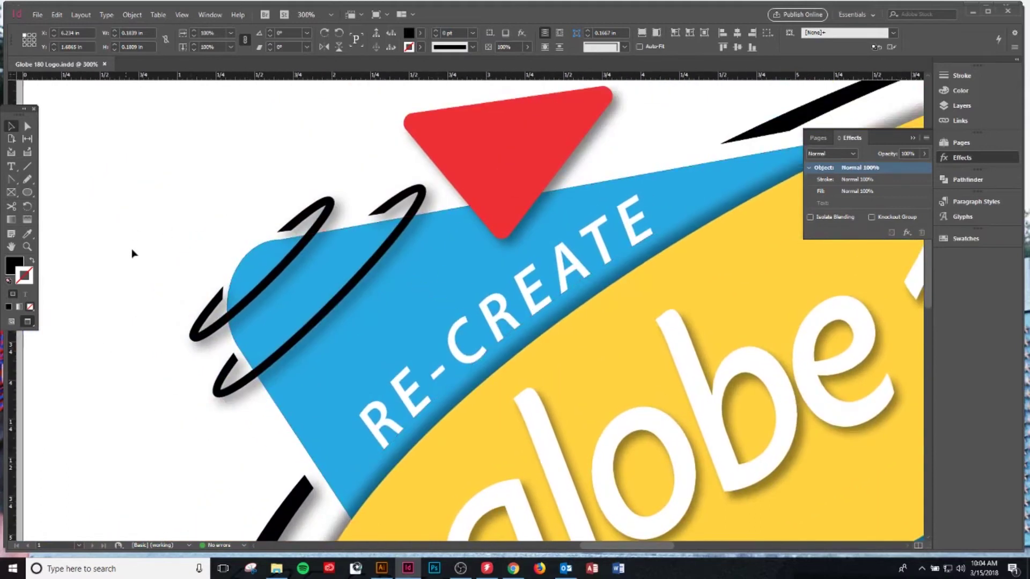
scroll(242, 225, down, 3)
scroll(322, 194, left, 4)
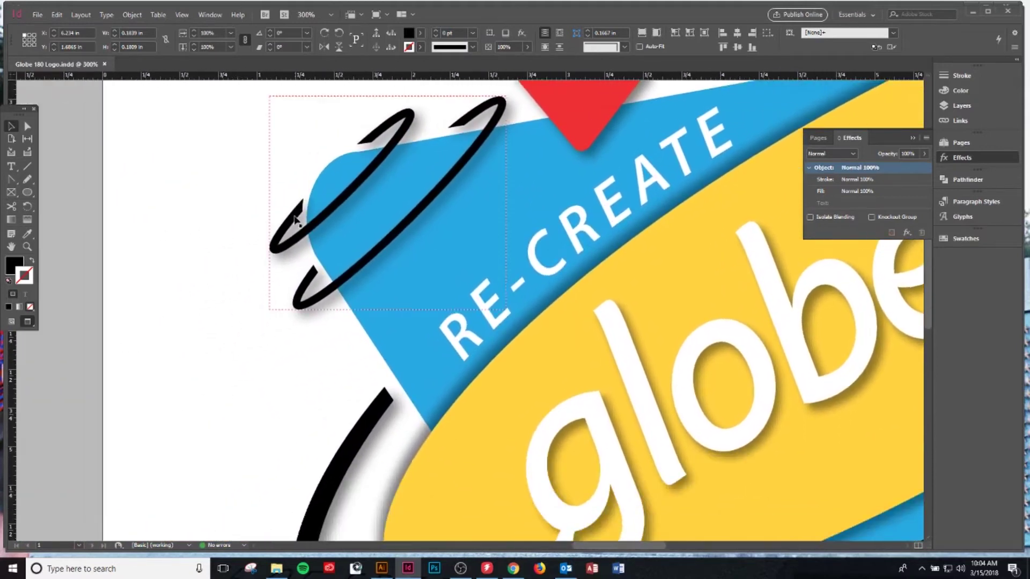
scroll(597, 238, right, 2)
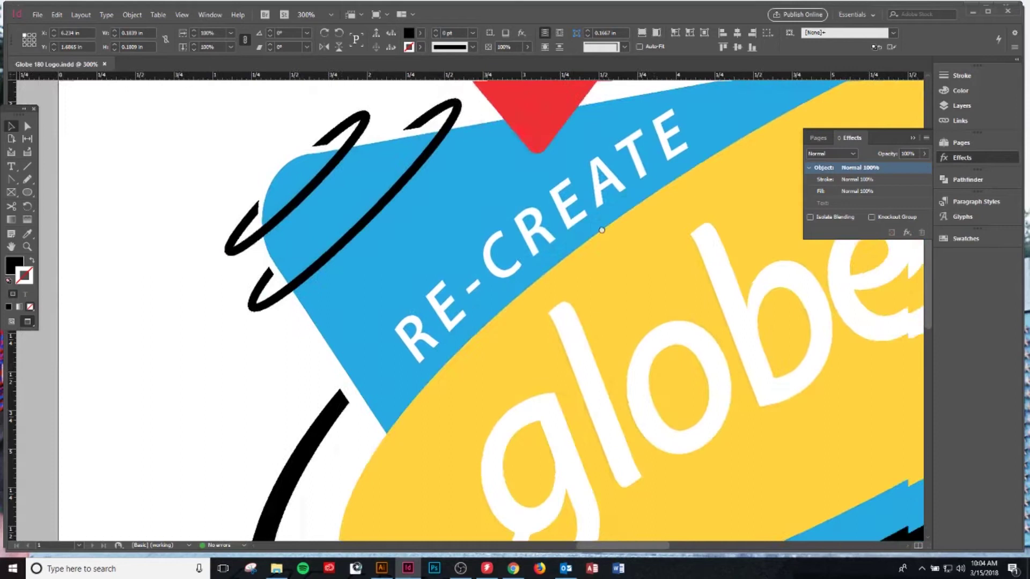
scroll(602, 510, down, 3)
scroll(602, 511, right, 3)
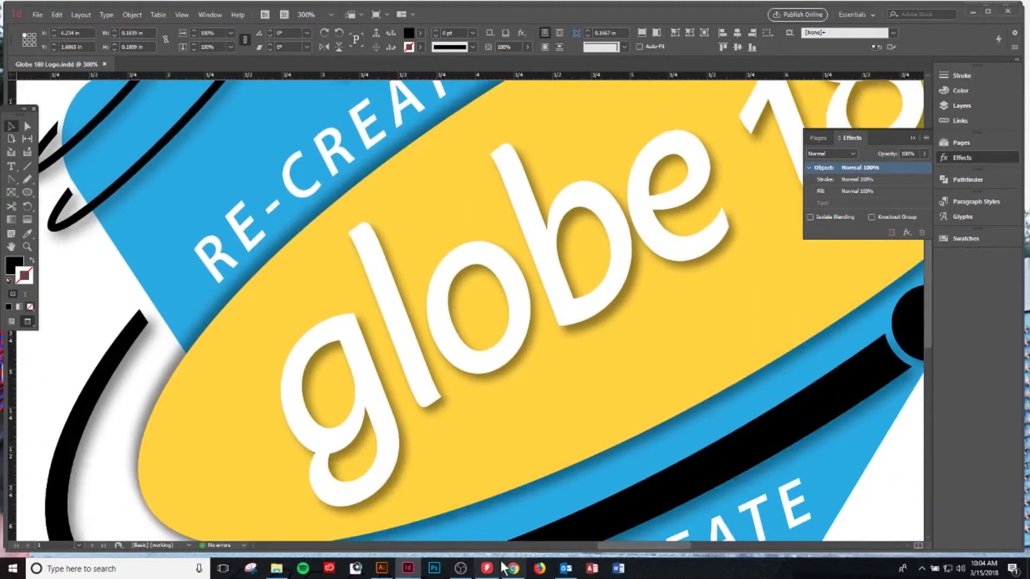
click(382, 568)
Zoom in tightly on the top orbit dot in Illustrator
scroll(454, 341, left, 3)
scroll(454, 340, up, 1)
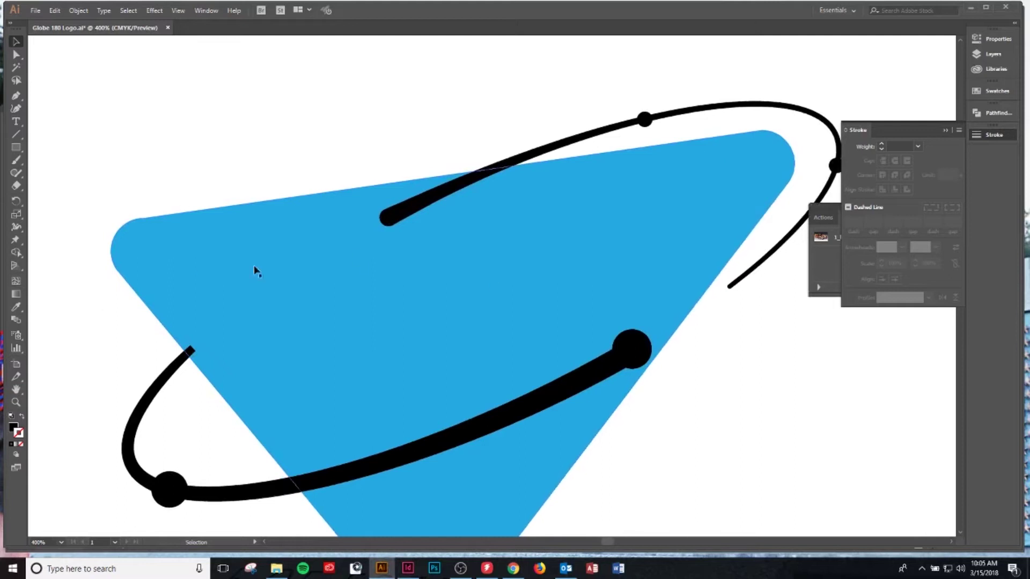
scroll(640, 244, down, 1)
scroll(640, 243, down, 1)
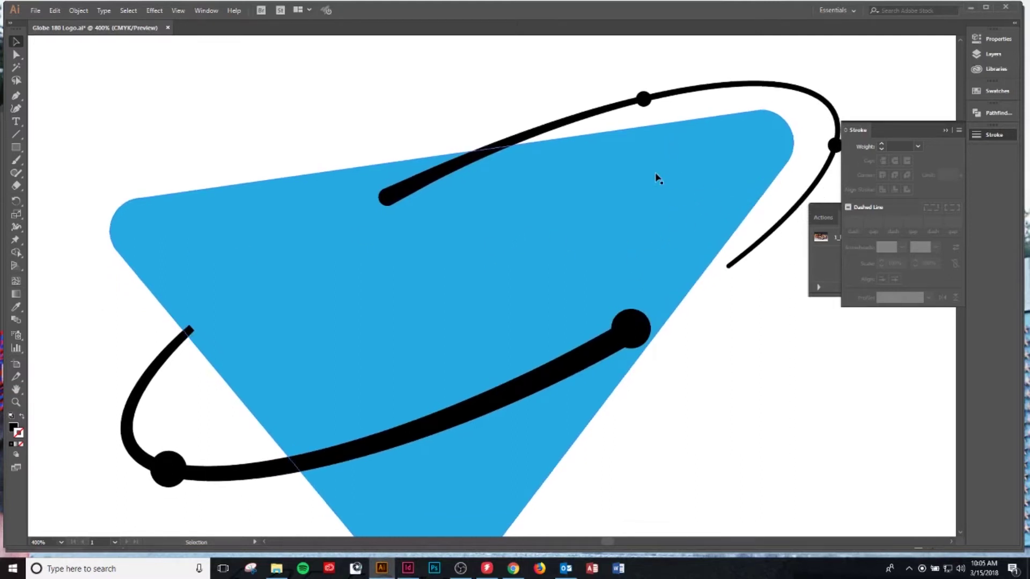
key(z)
drag(627, 91, 666, 110)
drag(529, 156, 558, 133)
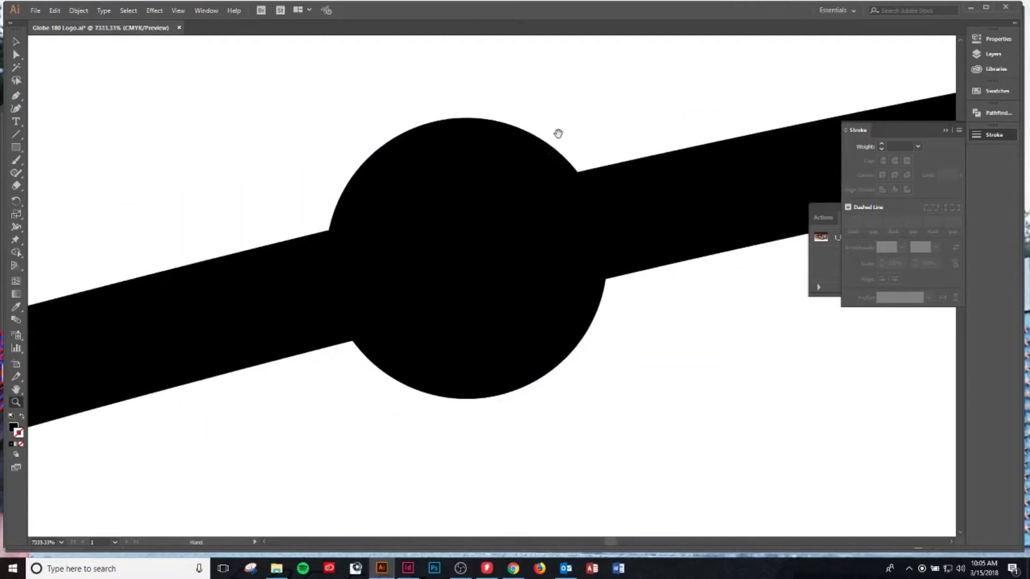
Paste a copy of the top dot in front, nudging it aside and back to check
key(v)
click(524, 211)
key(ctrl+minus)
key(ctrl+minus)
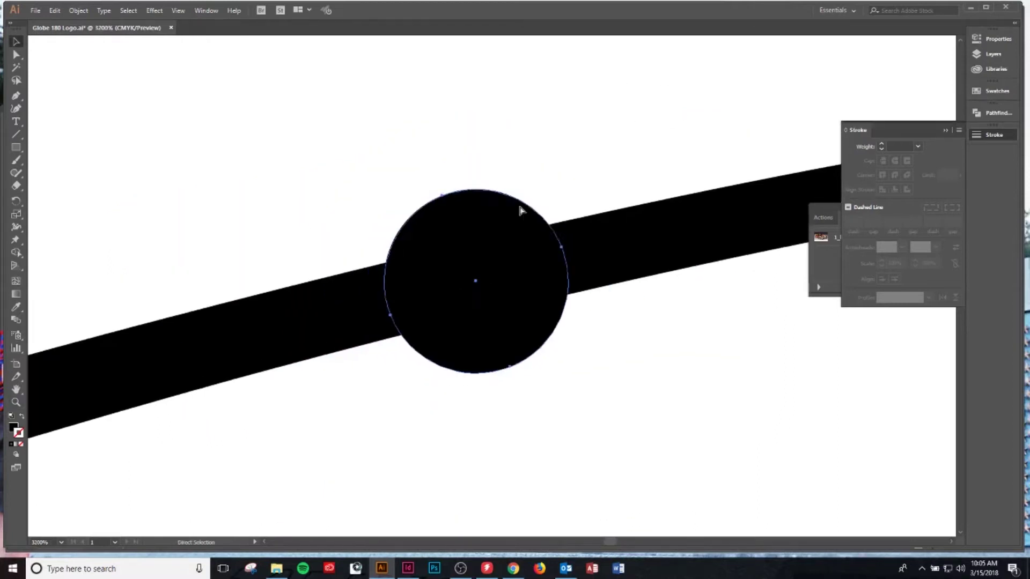
key(ctrl+minus)
key(v)
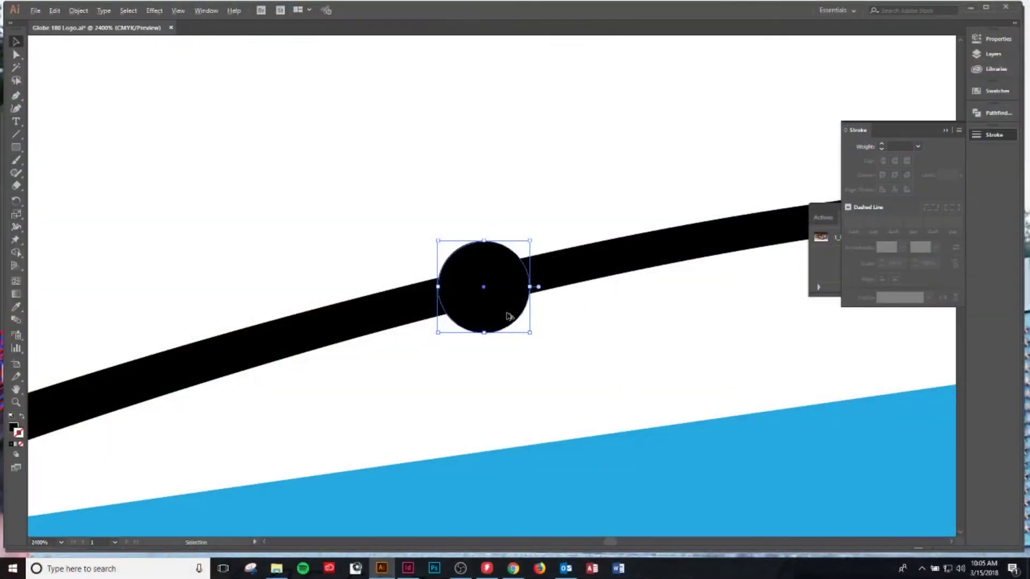
key(alt+Right)
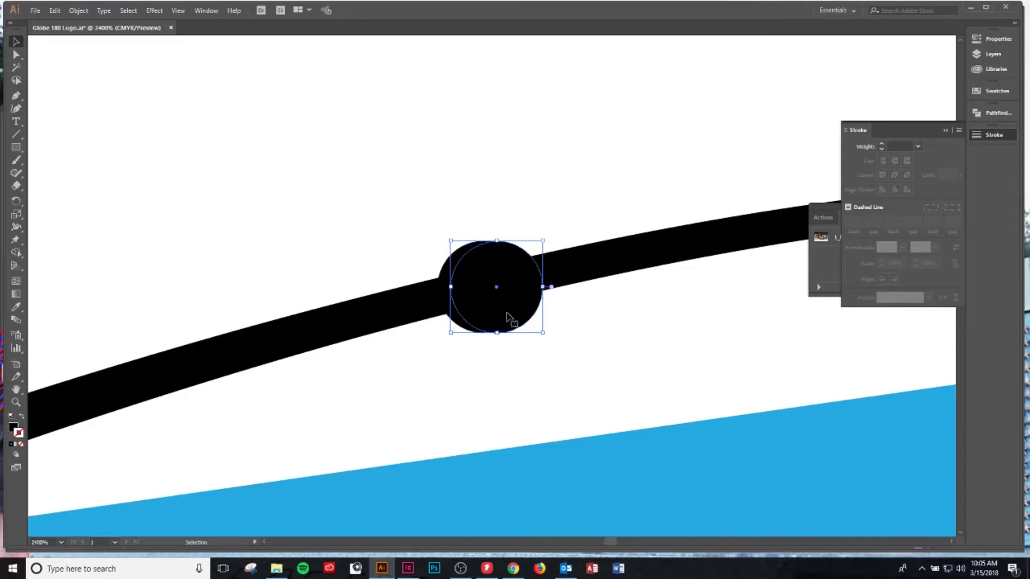
key(Left)
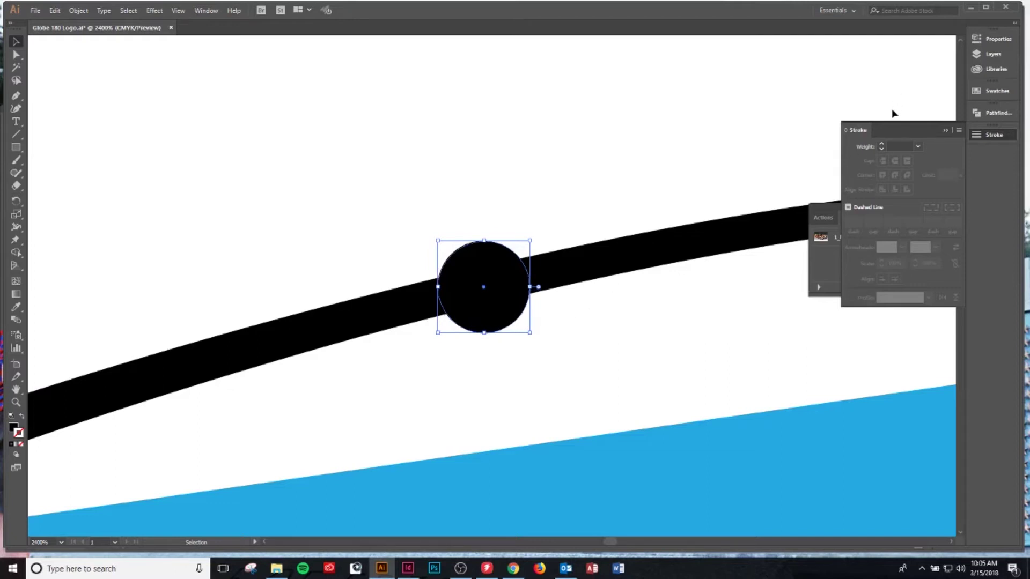
Give the copied dot a 2 pt white stroke, check the gap, and reselect it
click(906, 144)
key(Return)
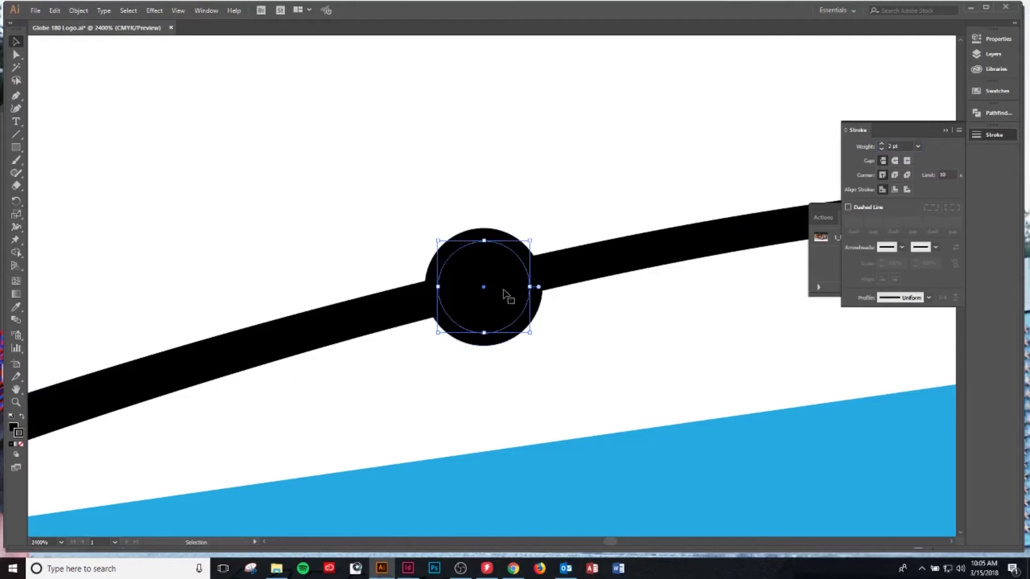
click(997, 92)
click(859, 119)
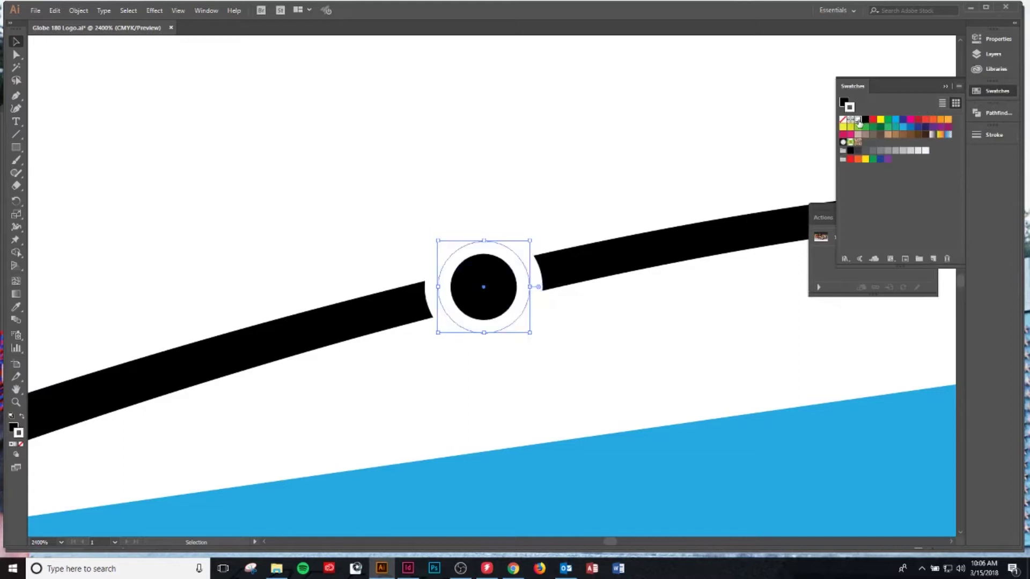
click(562, 203)
key(ctrl+minus)
key(ctrl+minus)
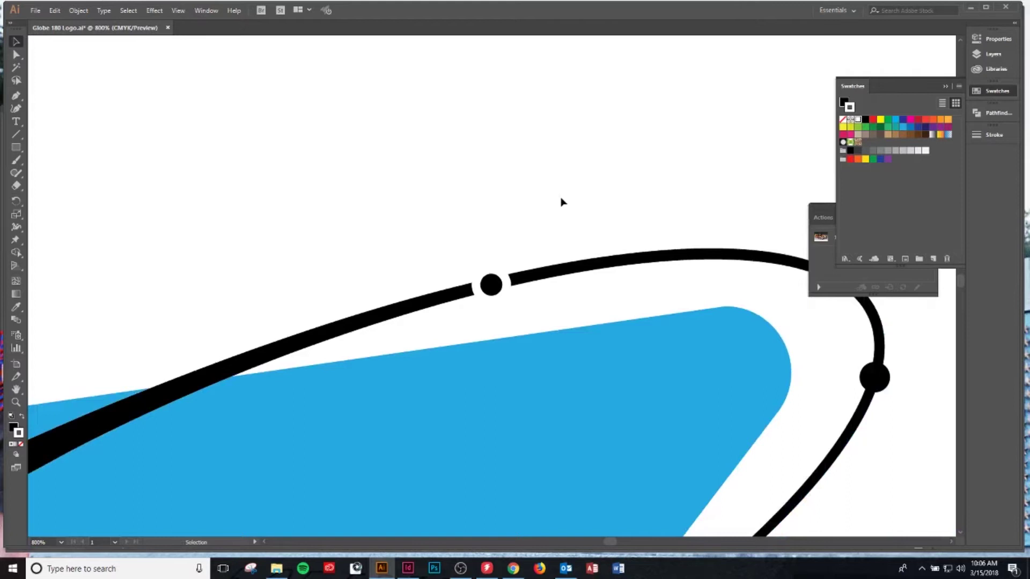
key(ctrl+plus)
key(ctrl+plus)
key(ctrl+plus)
key(ctrl+plus)
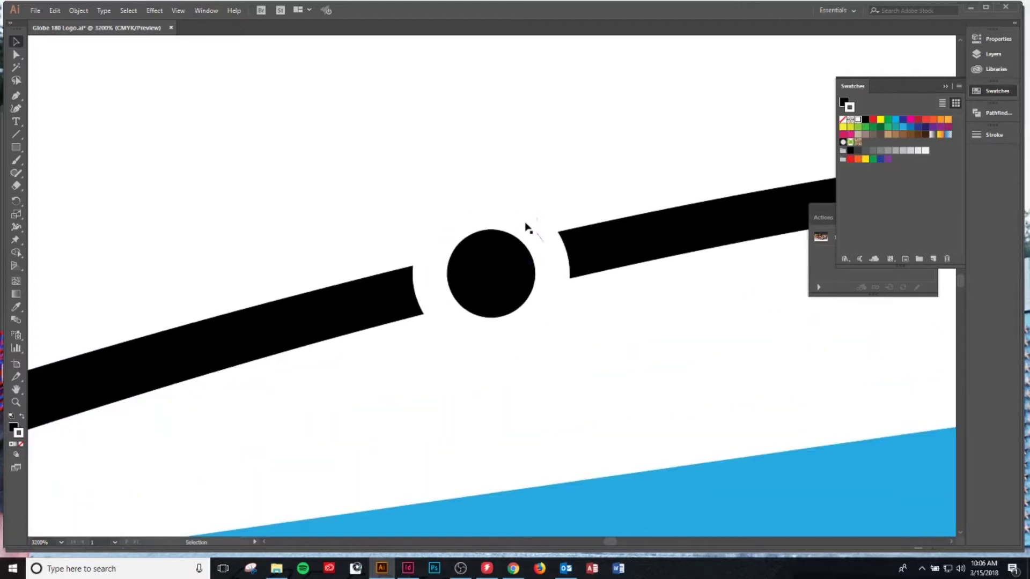
click(530, 328)
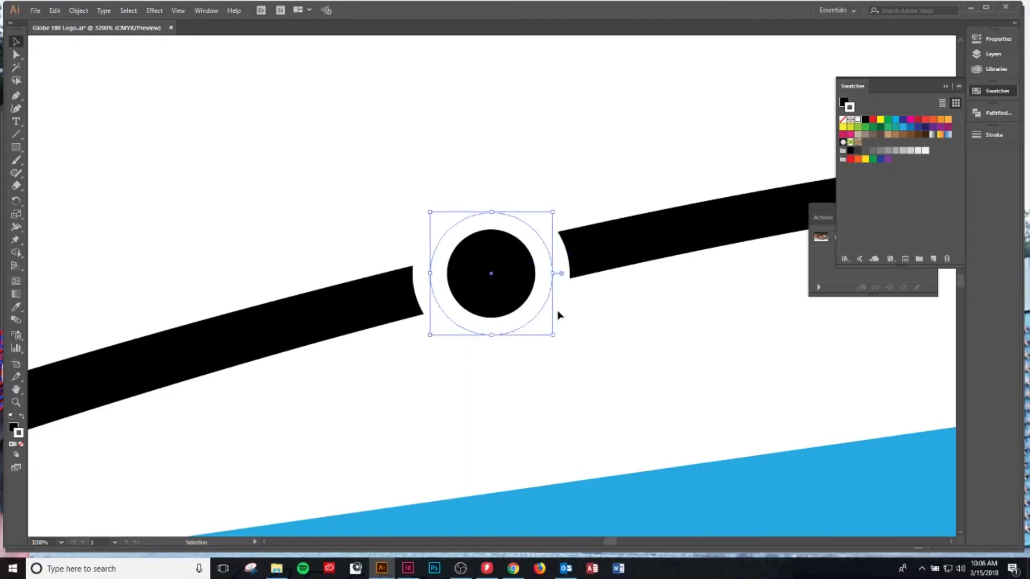
Expand the copied dot's fill and stroke with Object > Expand, then show Pathfinder
click(78, 10)
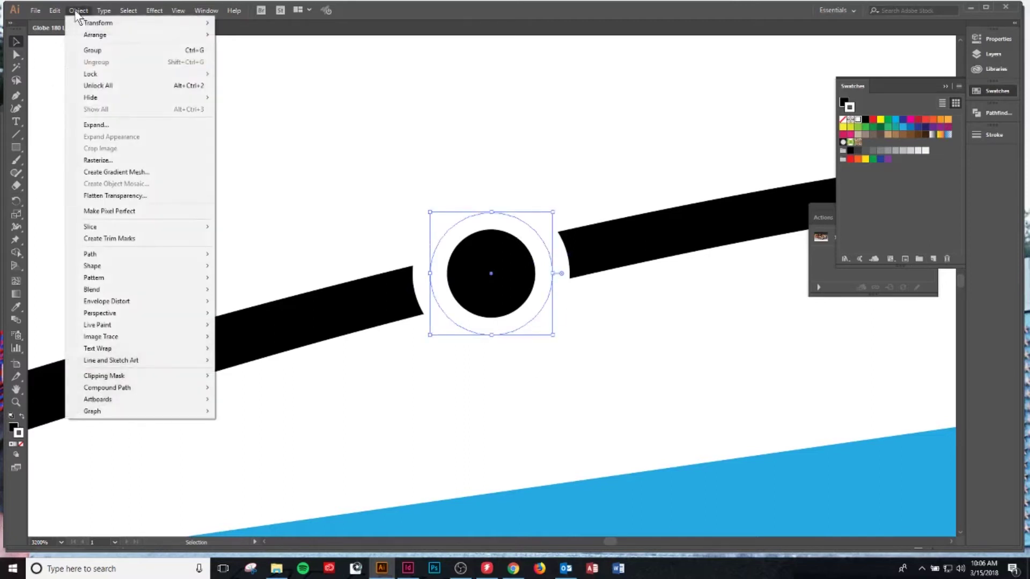
click(115, 126)
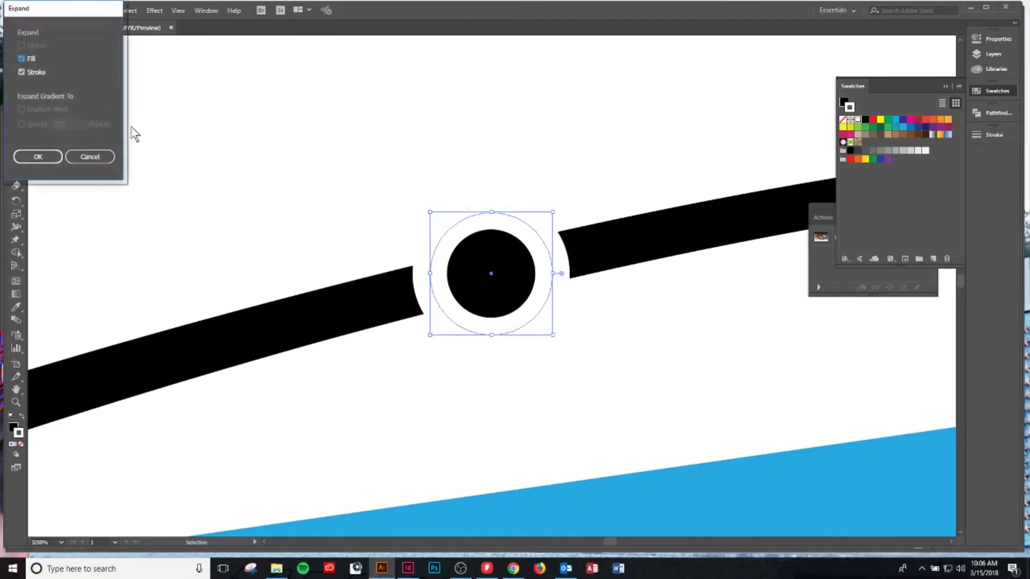
click(38, 157)
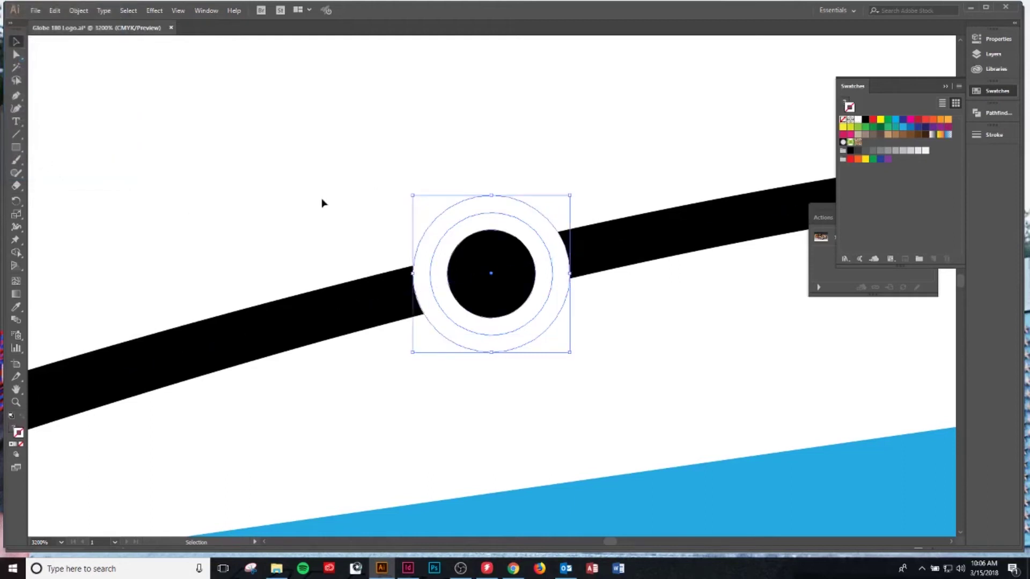
click(1000, 112)
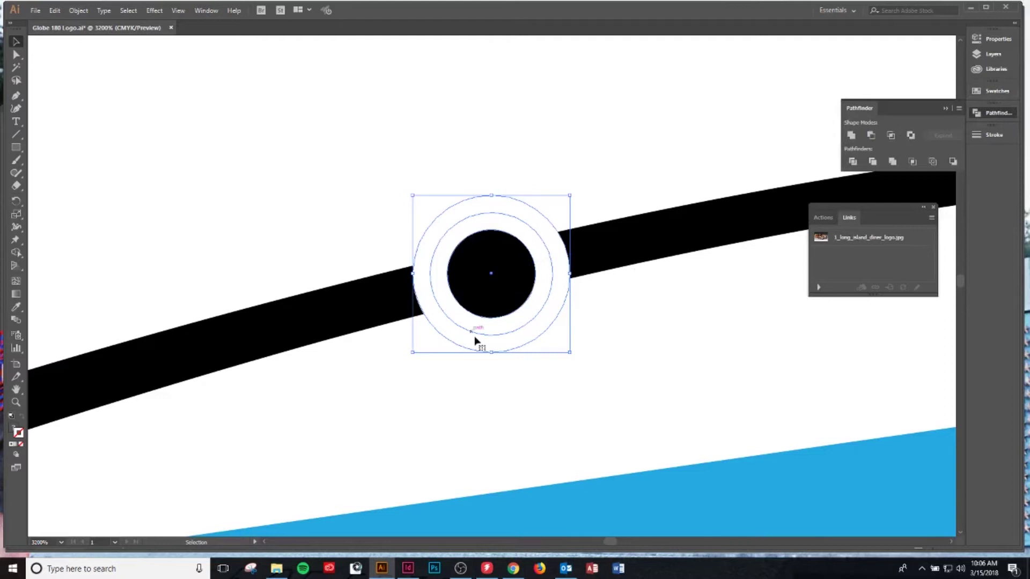
Unite the white ring and dot into one shape, then add two anchors on the orbit stroke
click(852, 135)
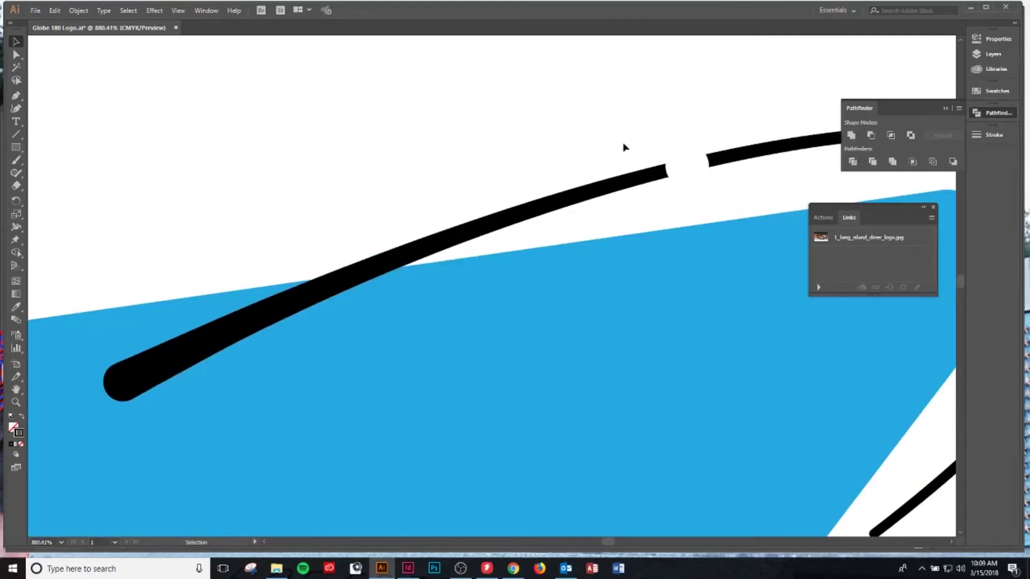
click(483, 233)
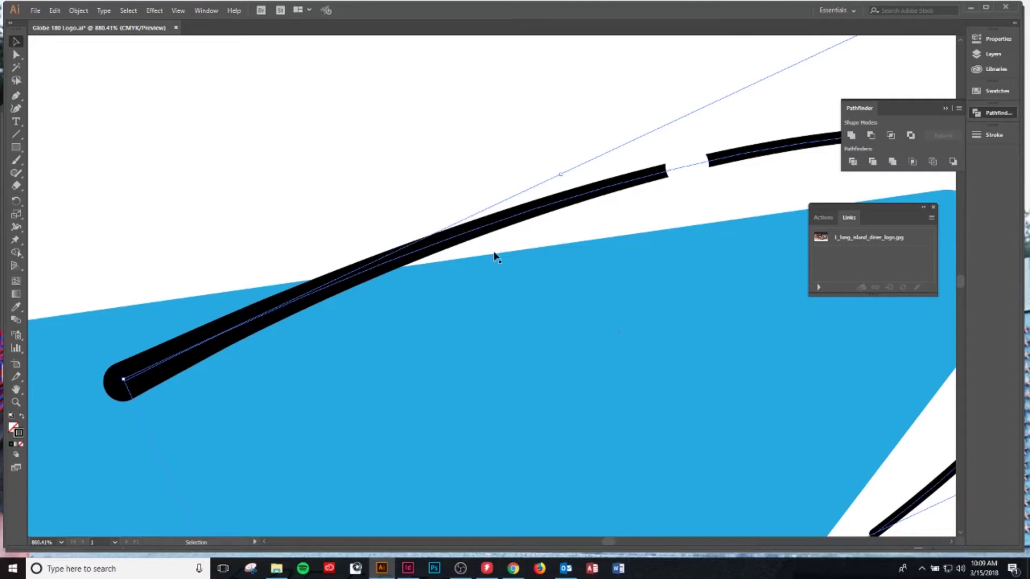
key(p)
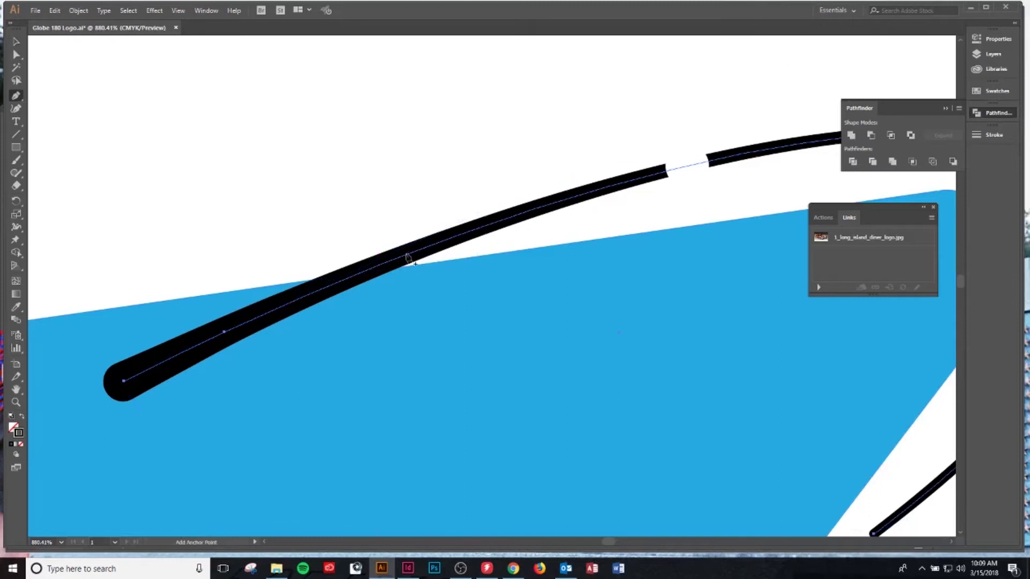
click(427, 248)
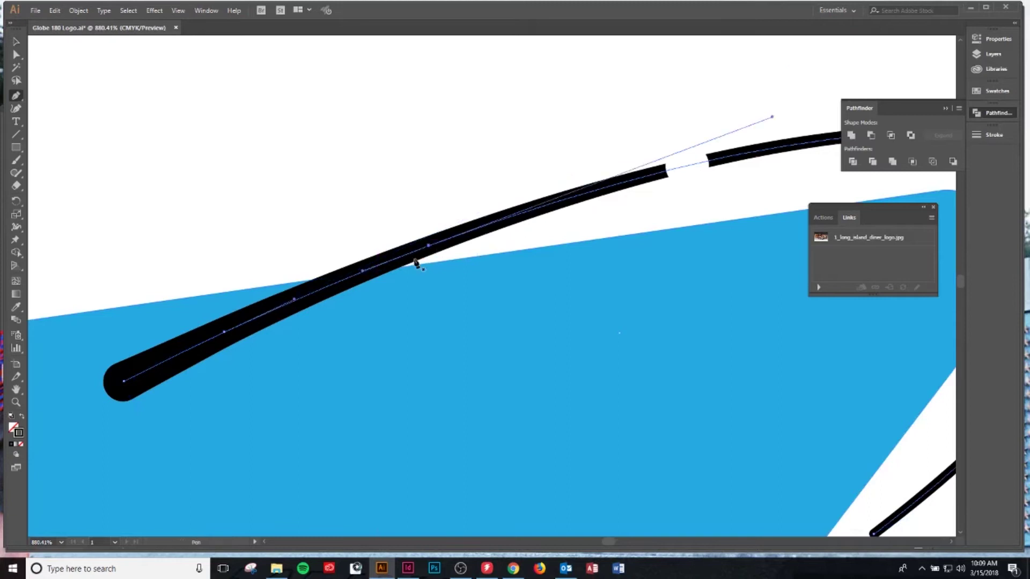
click(425, 251)
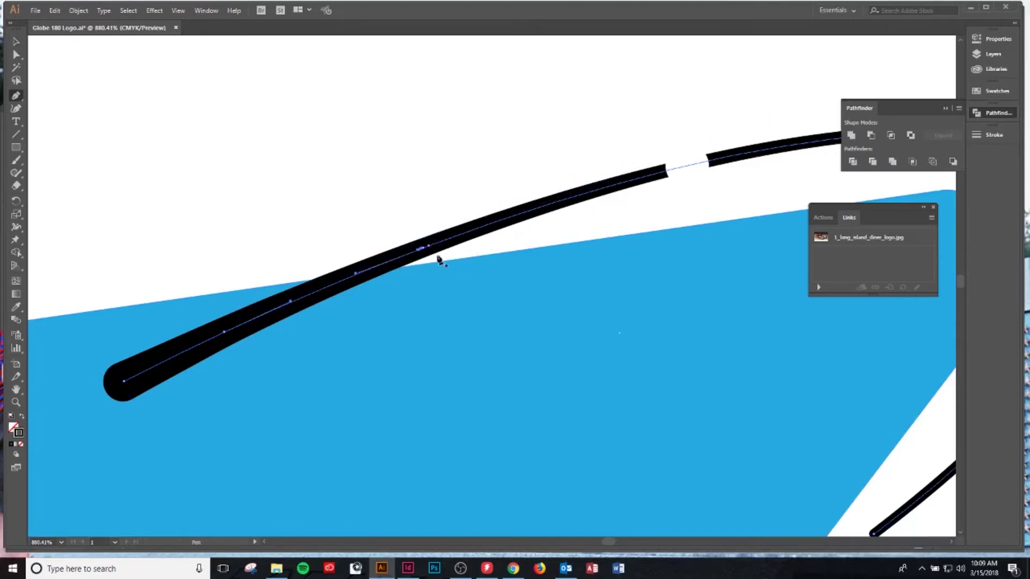
Try moving and deleting orbit-stroke anchors, undoing, then remove the leftover teardrop end
key(a)
click(427, 248)
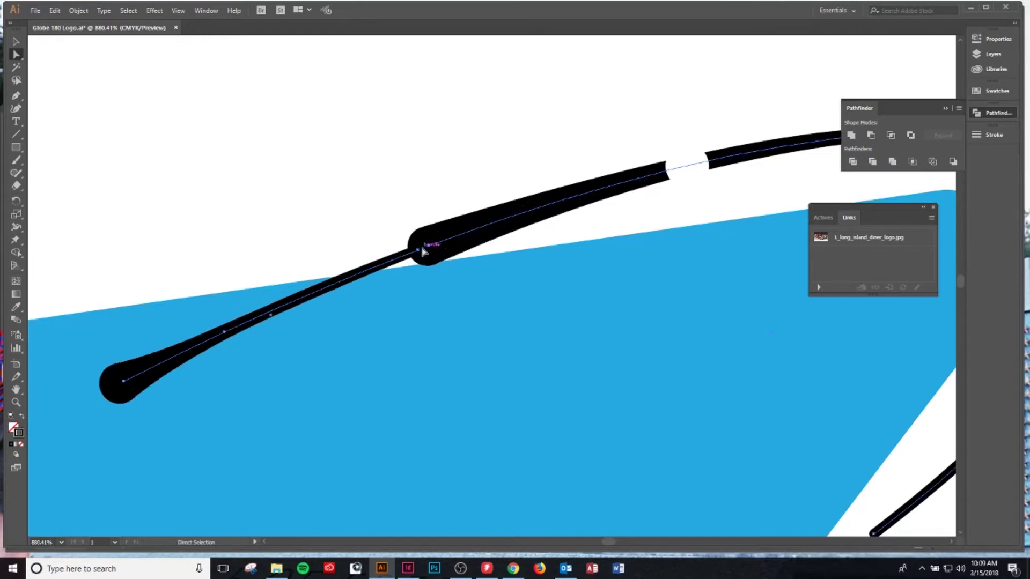
click(427, 259)
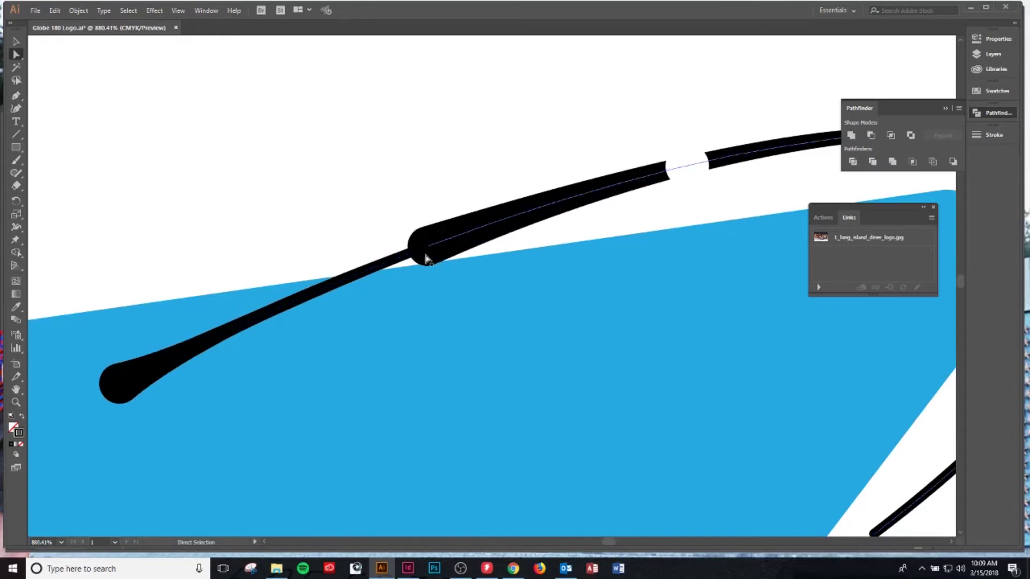
mouse_move(419, 253)
mouse_down()
mouse_move(307, 267)
mouse_move(354, 304)
mouse_up()
key(ctrl+z)
key(Delete)
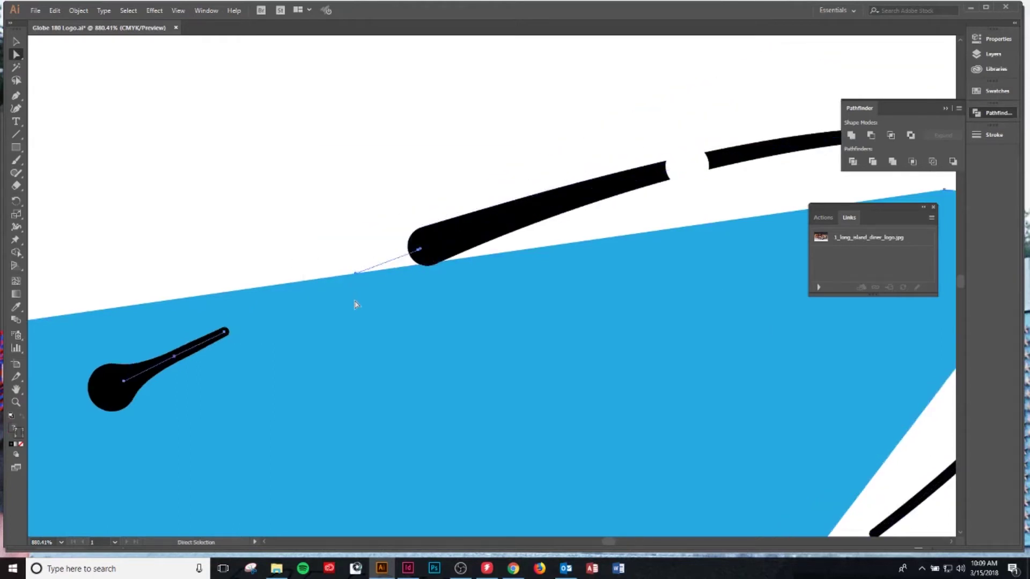
key(Delete)
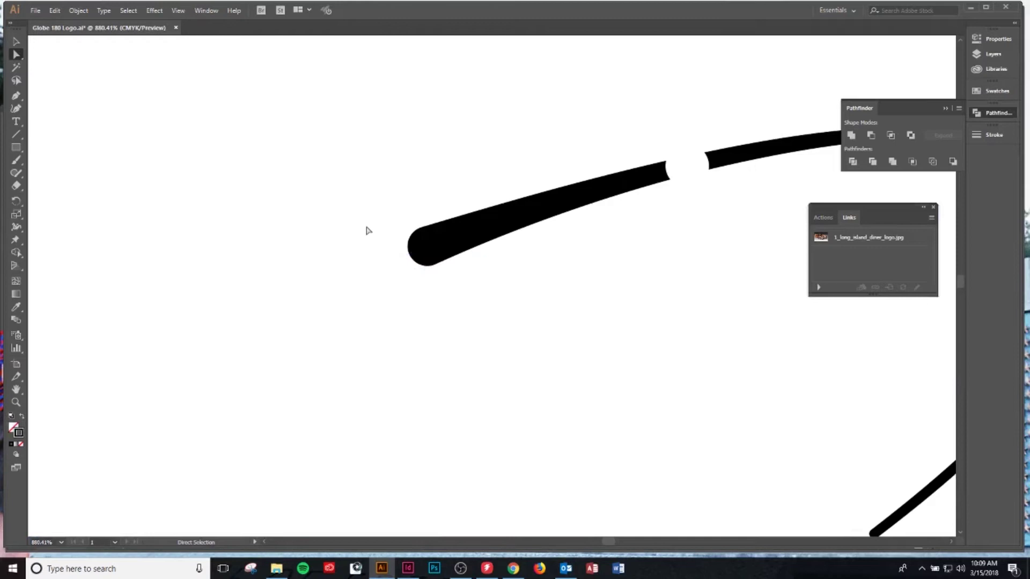
key(ctrl+z)
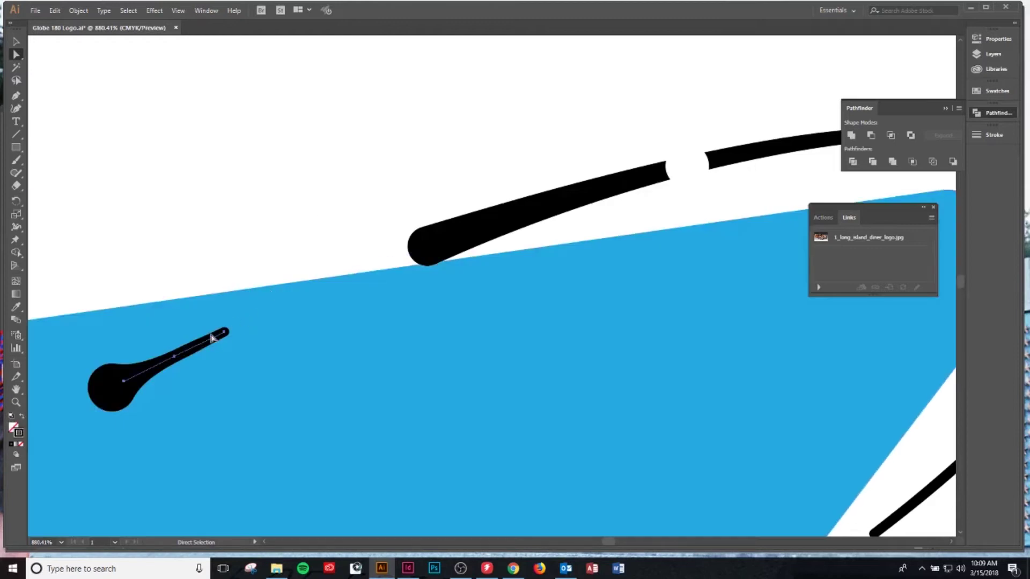
key(Delete)
Adjust the orbit stroke's end anchor and switch its caps to flat
click(411, 256)
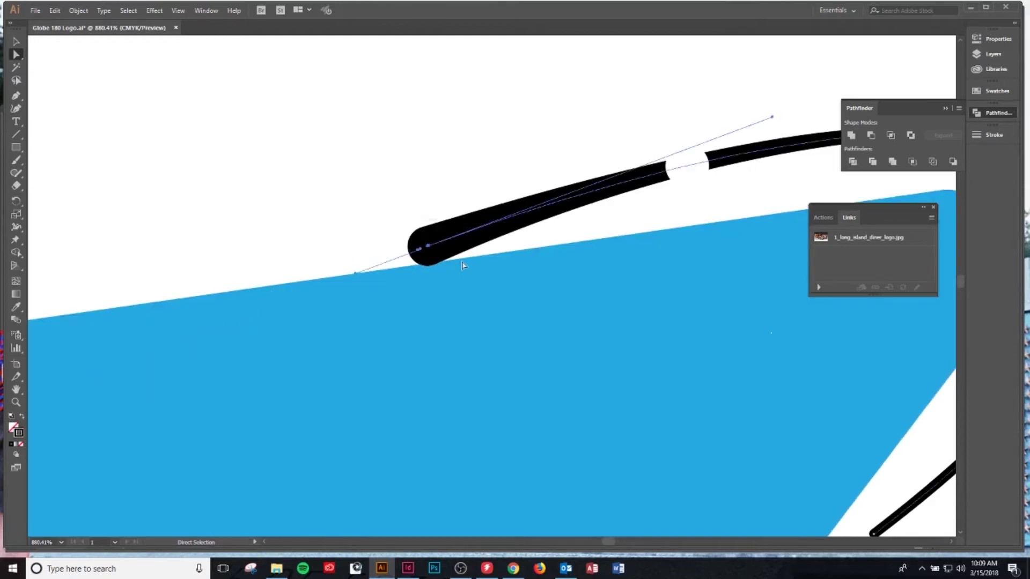
click(400, 260)
click(418, 254)
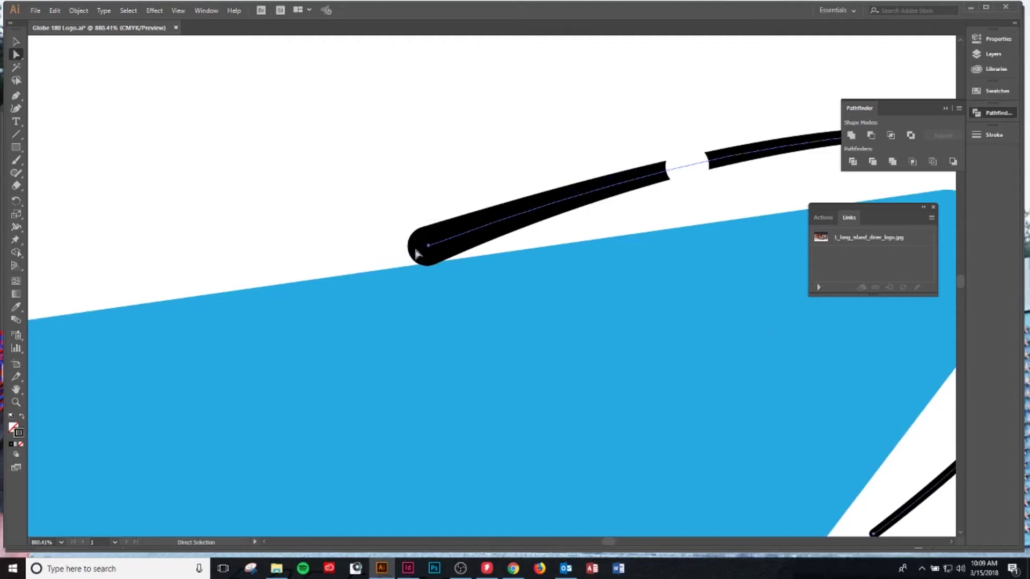
drag(429, 244, 430, 250)
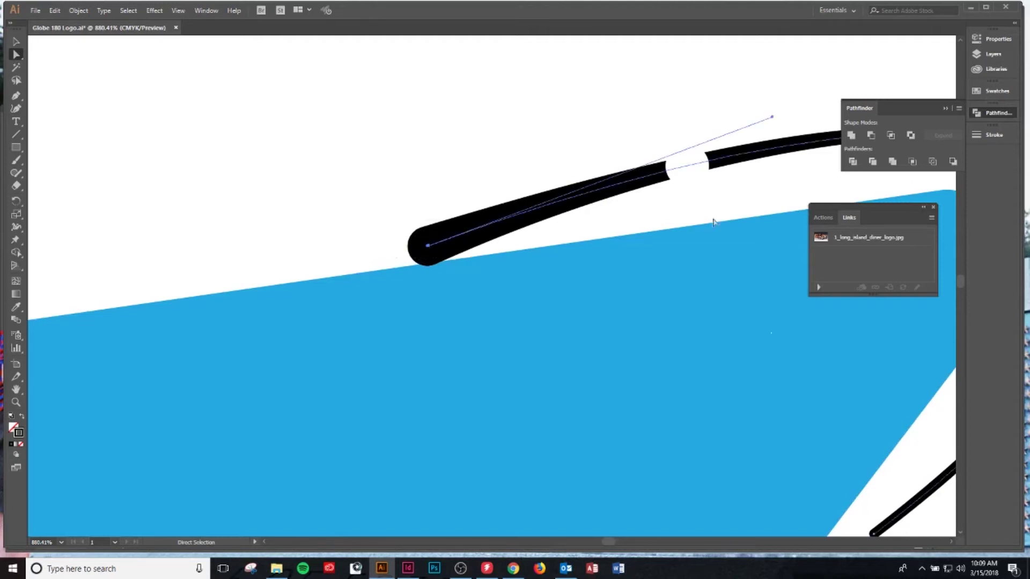
click(1000, 133)
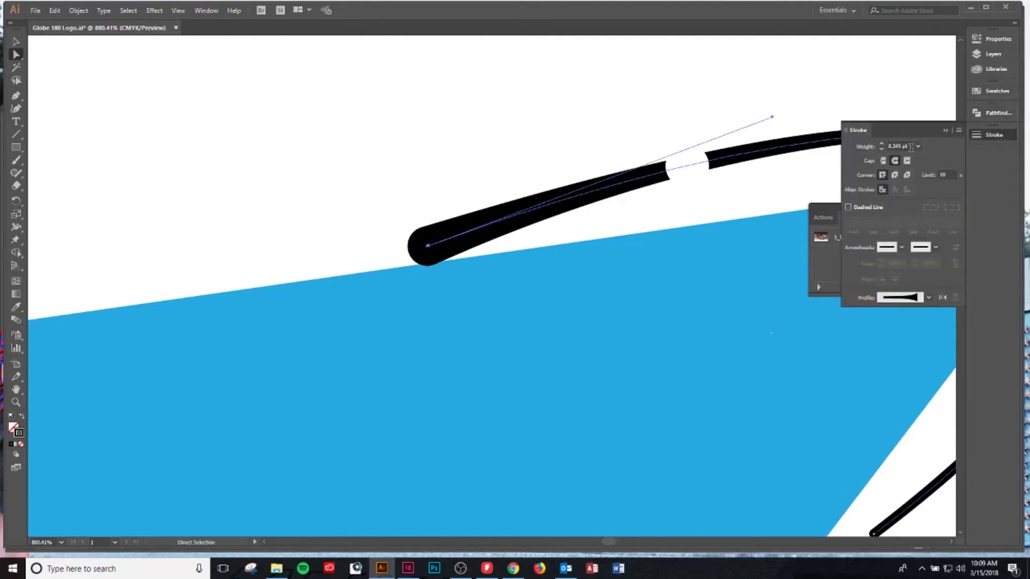
click(883, 161)
Bend the stroke's left end, then undo back to the original tapered stroke
click(363, 172)
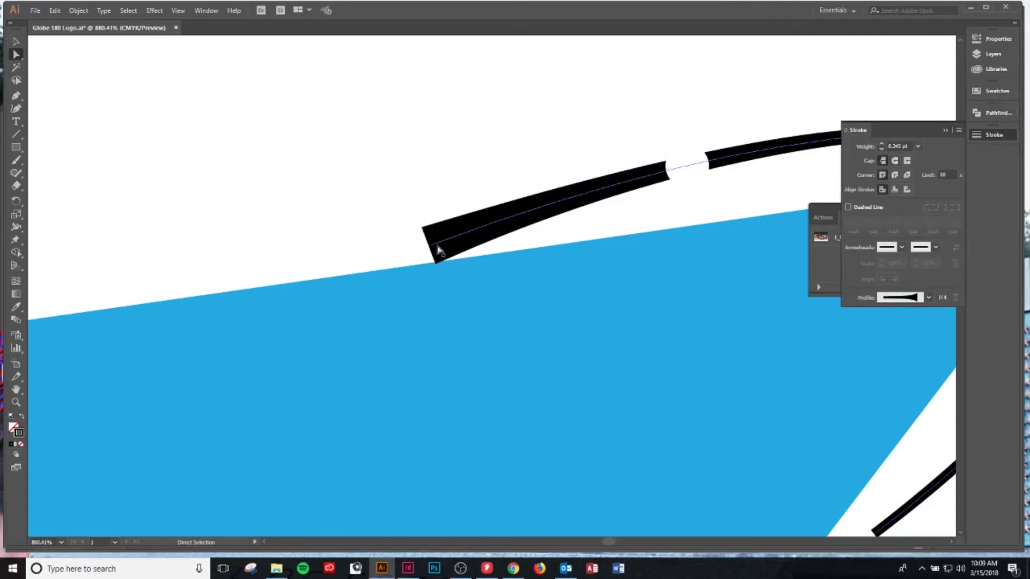
click(431, 248)
drag(431, 247, 426, 223)
click(430, 174)
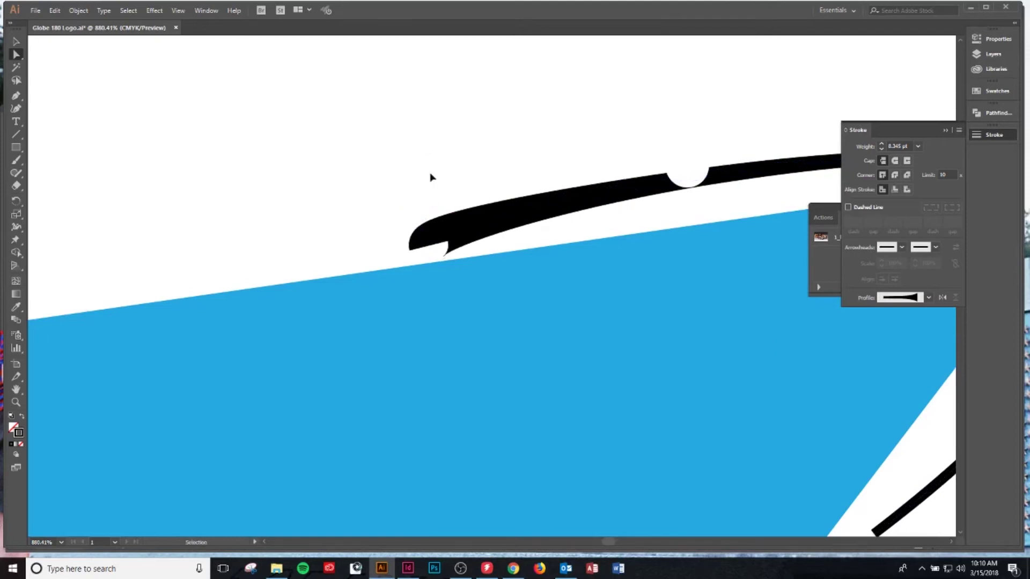
key(ctrl+z)
key(ctrl+z)
key(ctrl+z)
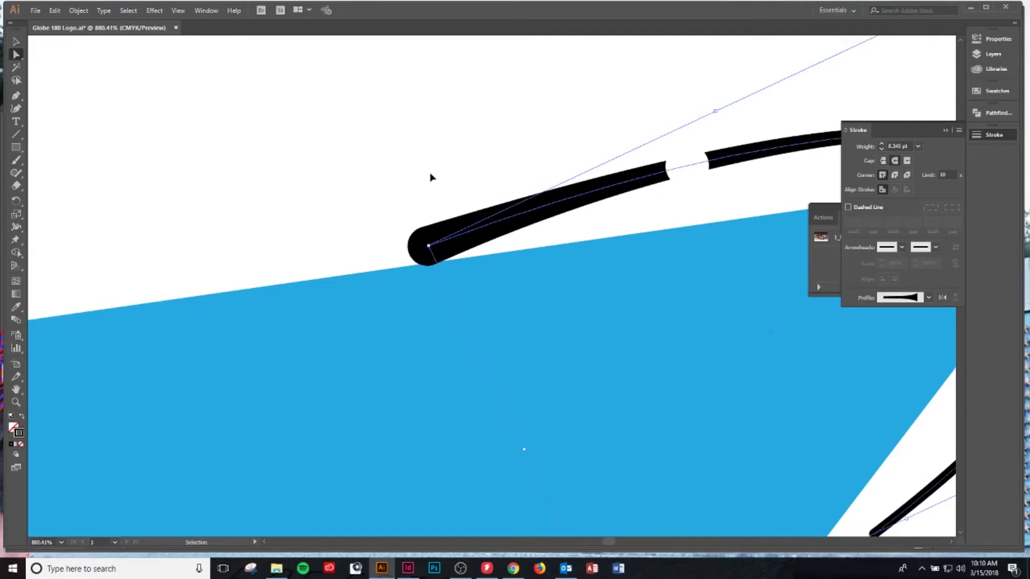
key(ctrl+z)
key(ctrl+z)
key(ctrl+z)
key(ctrl+z)
key(ctrl+z)
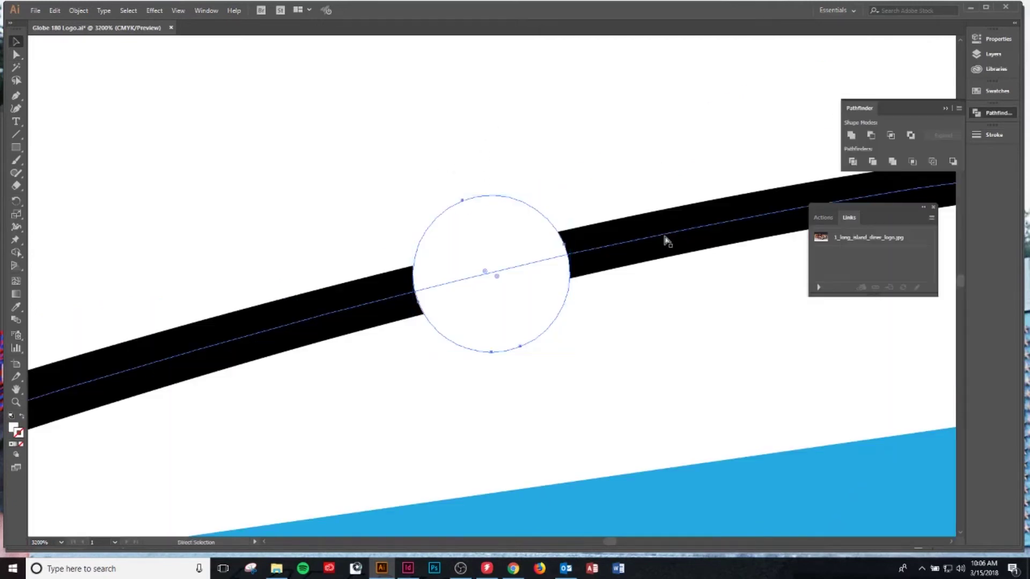
key(ctrl+minus)
key(ctrl+minus)
key(ctrl+minus)
click(650, 256)
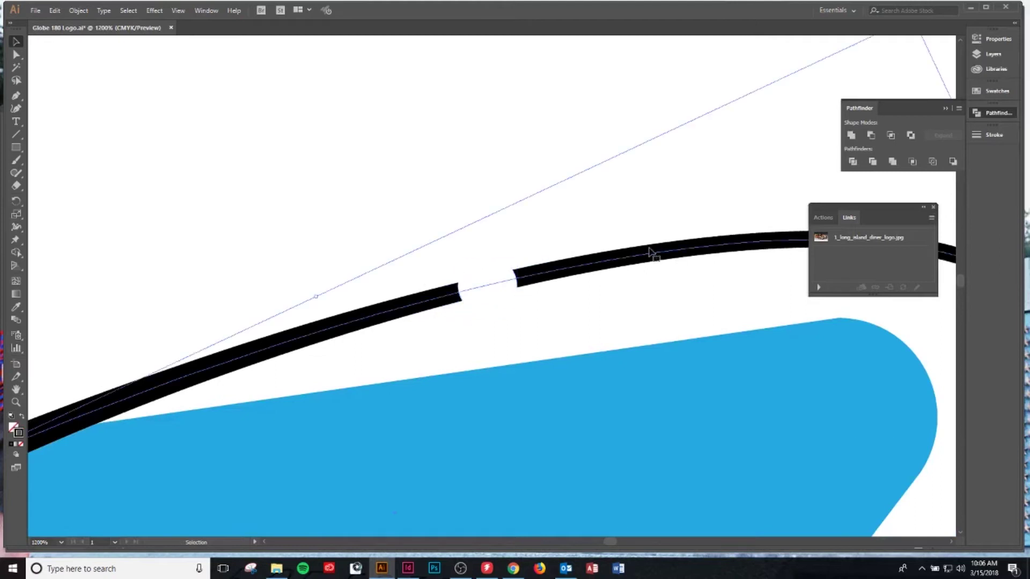
key(ctrl+minus)
key(ctrl+minus)
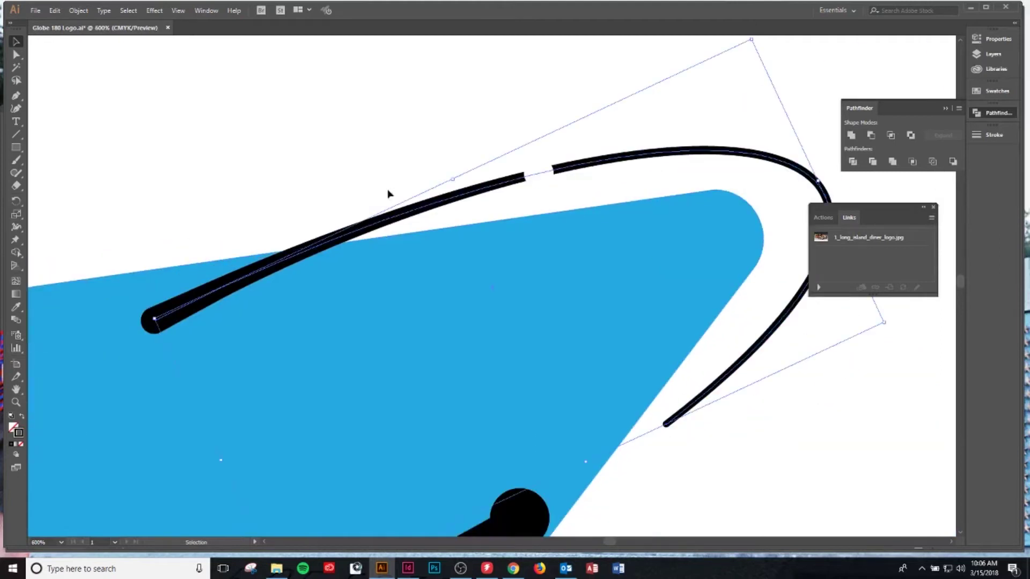
key(ctrl+minus)
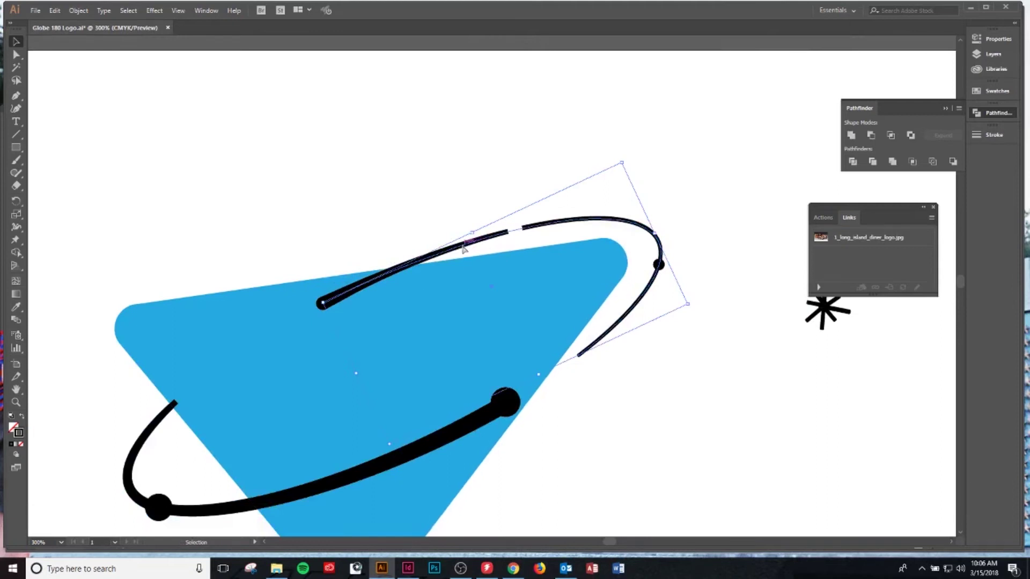
key(a)
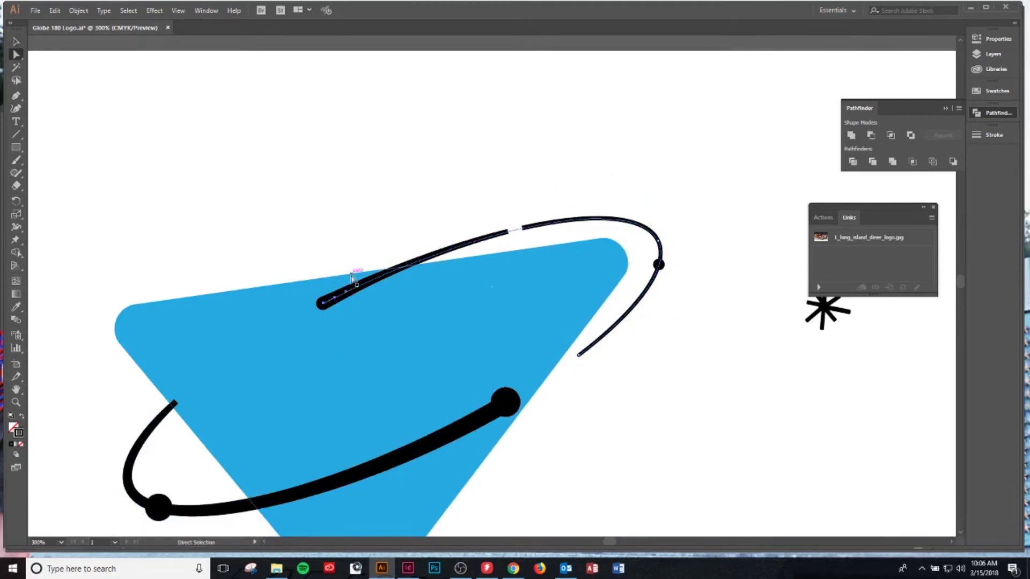
click(347, 292)
drag(349, 293, 352, 240)
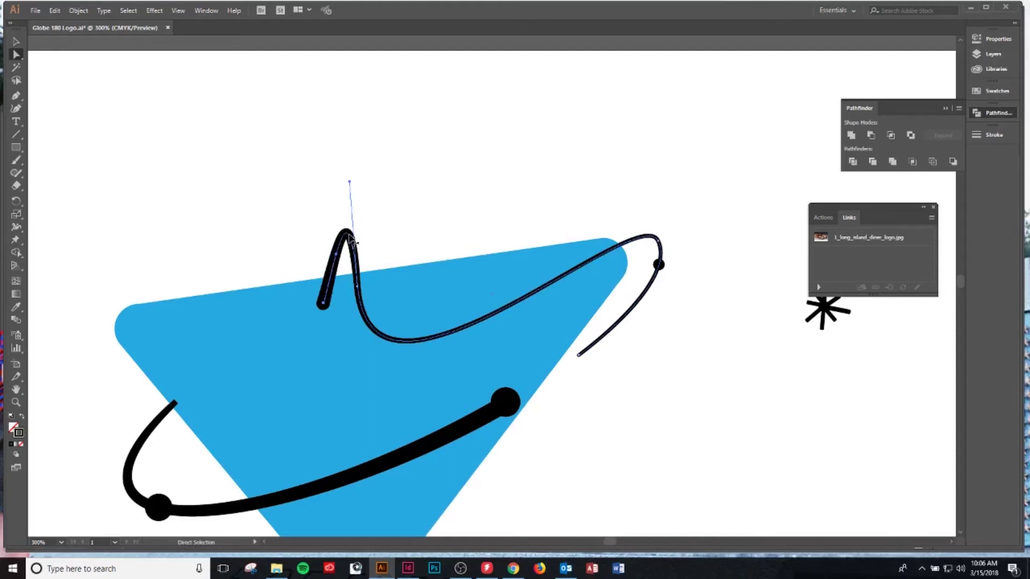
key(ctrl+z)
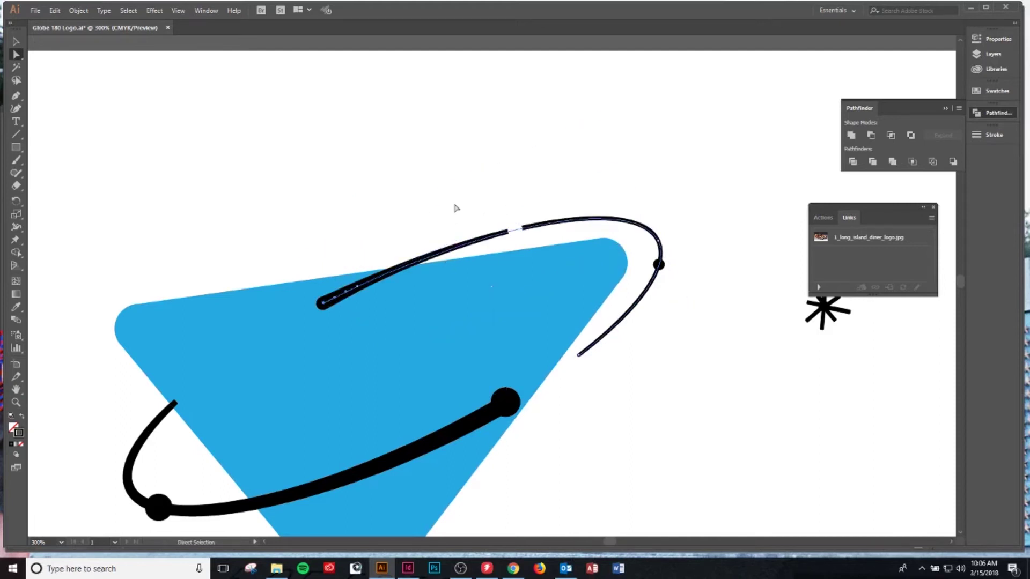
key(v)
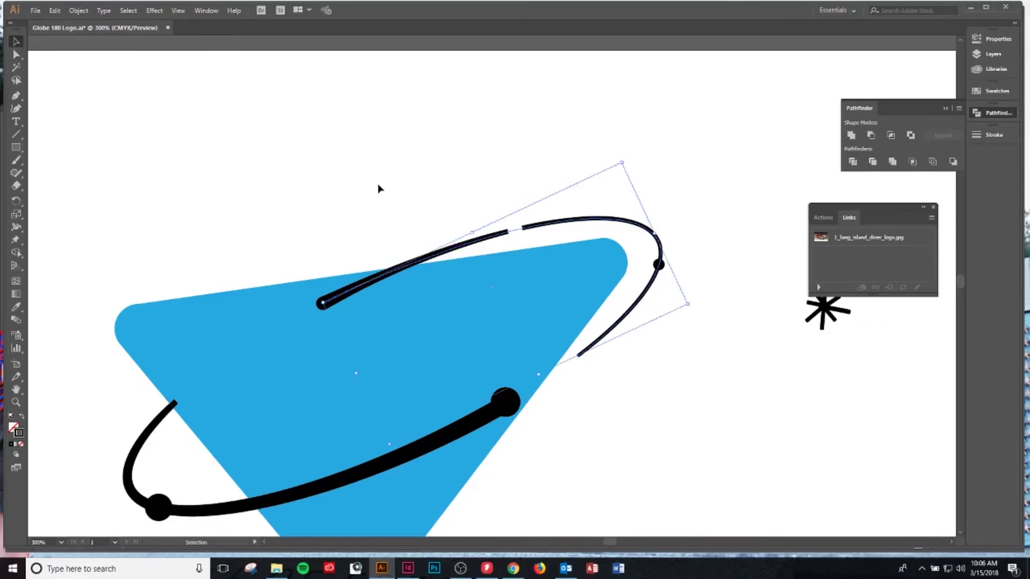
Duplicate the whole triangle logo with its orbits above the artboard
key(ctrl+minus)
key(ctrl+minus)
key(ctrl+minus)
click(460, 262)
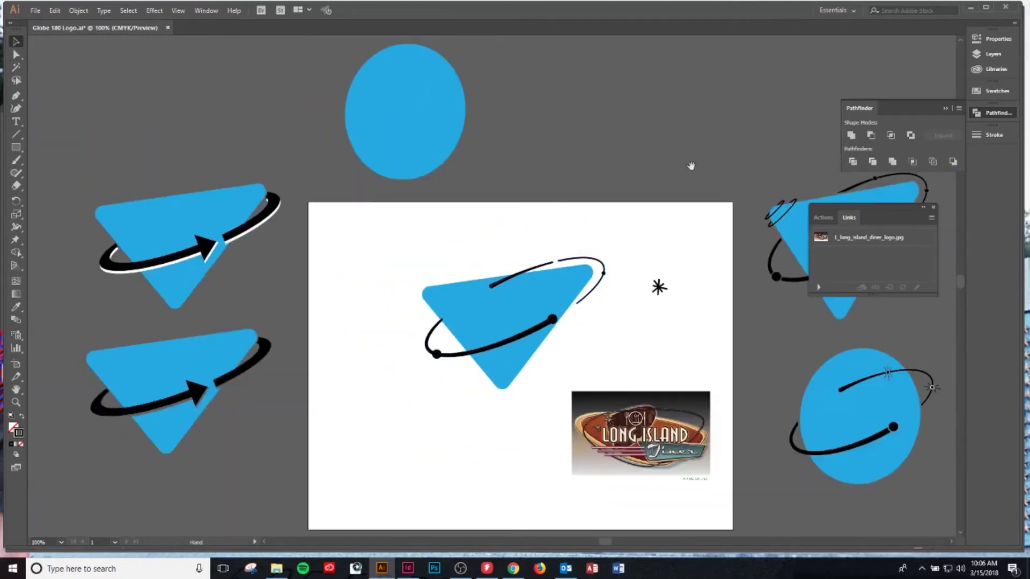
scroll(460, 261, right, 5)
scroll(499, 229, left, 2)
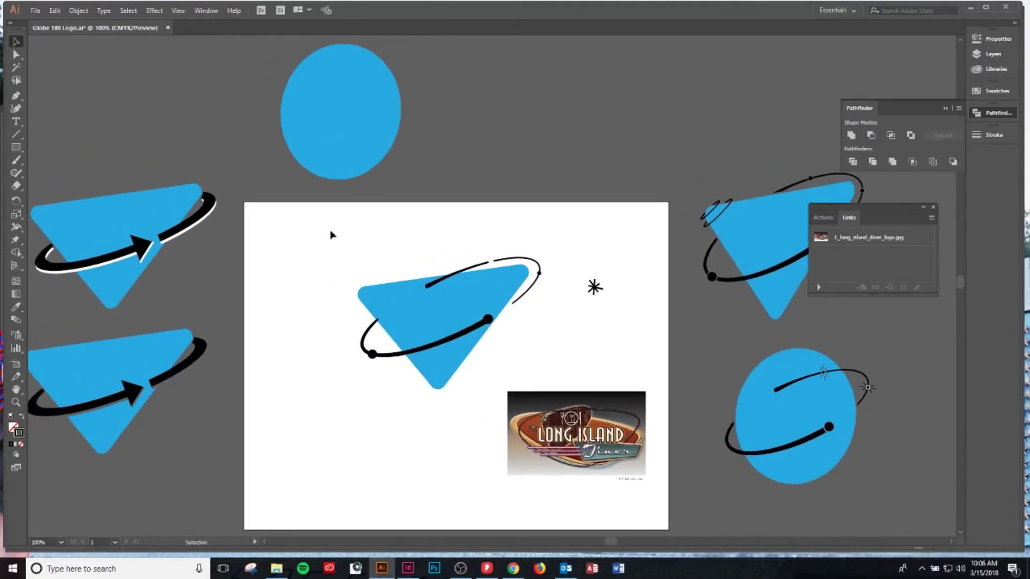
drag(322, 238, 544, 373)
drag(464, 351, 532, 151)
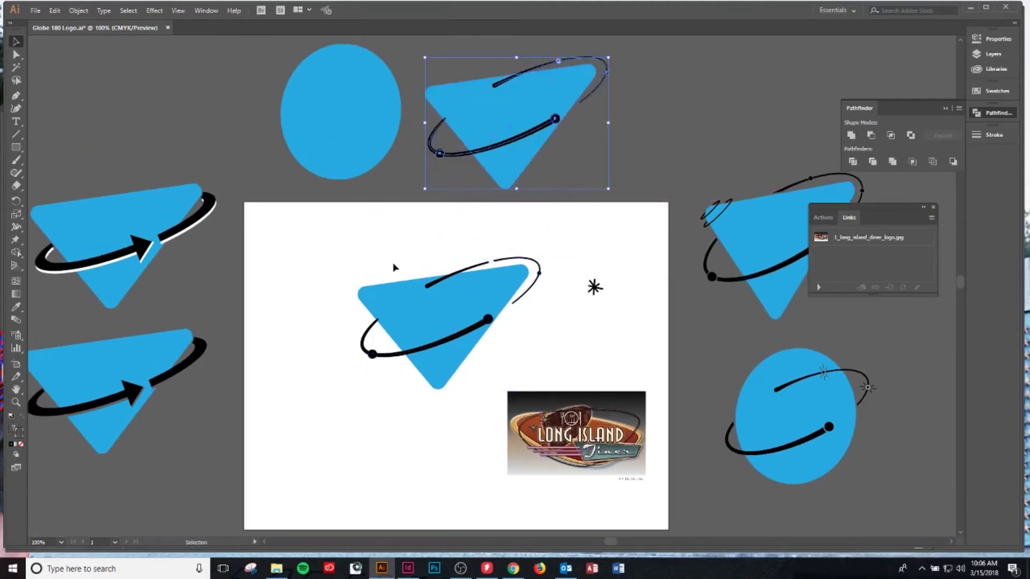
Zoom in on the triangle logo and select the upper curved orbit line
key(z)
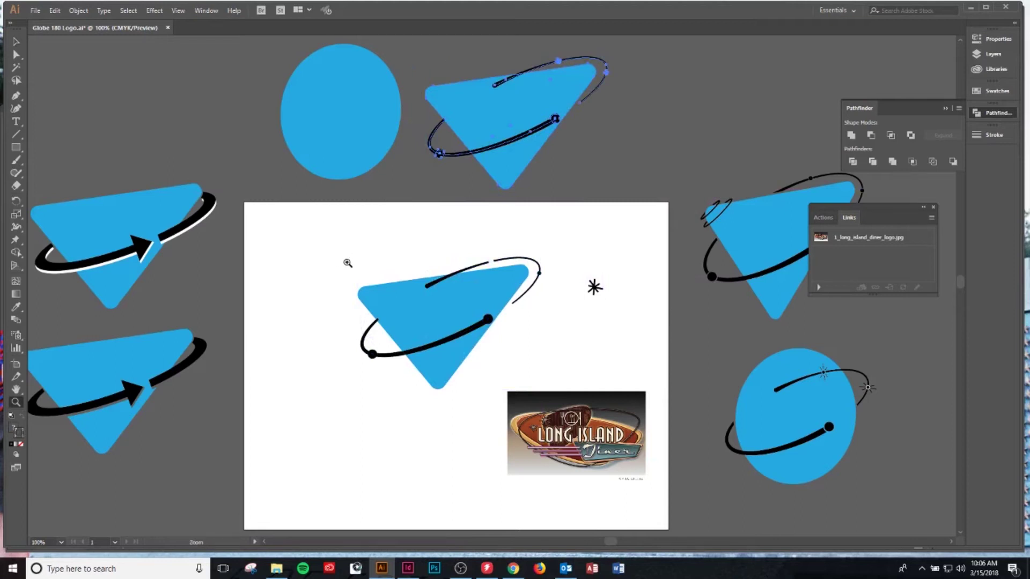
drag(341, 231, 584, 359)
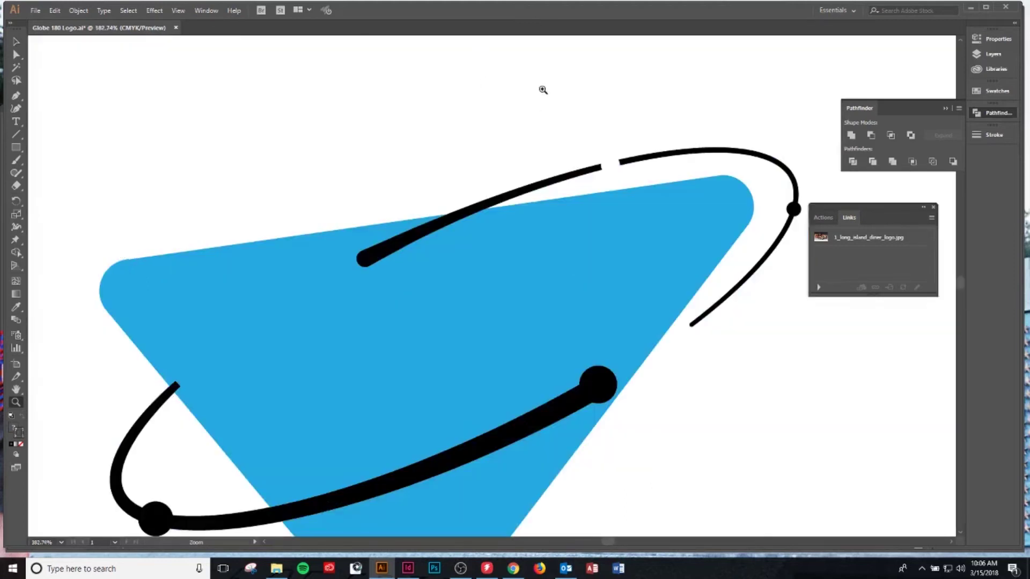
drag(603, 248, 496, 283)
key(v)
click(480, 204)
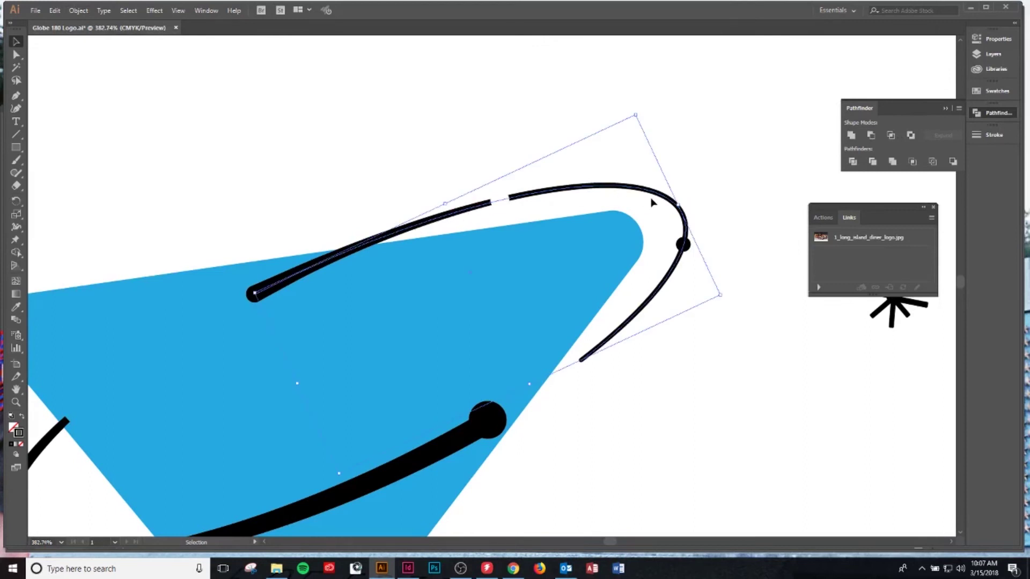
Expand the upper orbit curve's stroke into filled outlines and reselect it
click(78, 11)
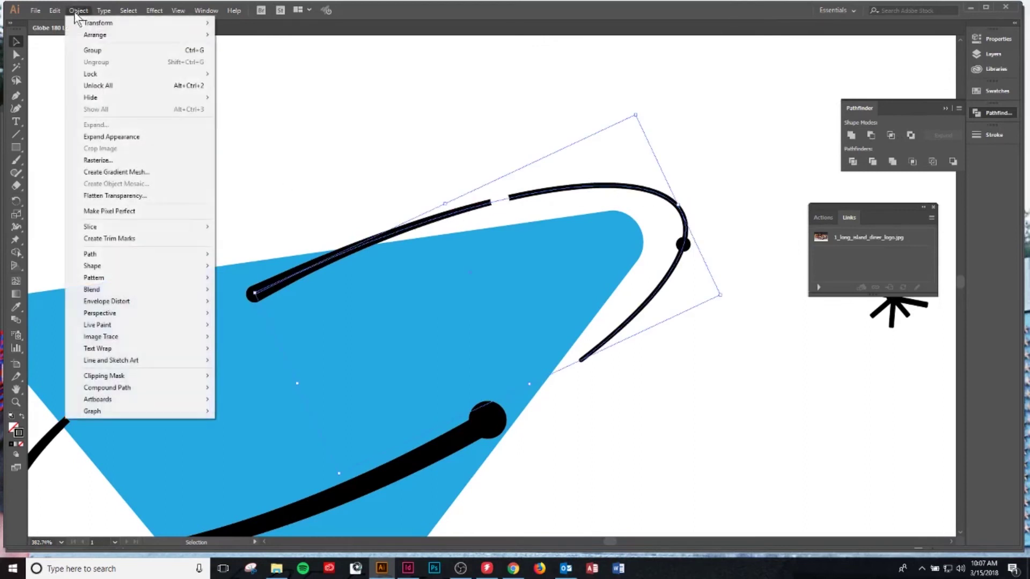
click(126, 137)
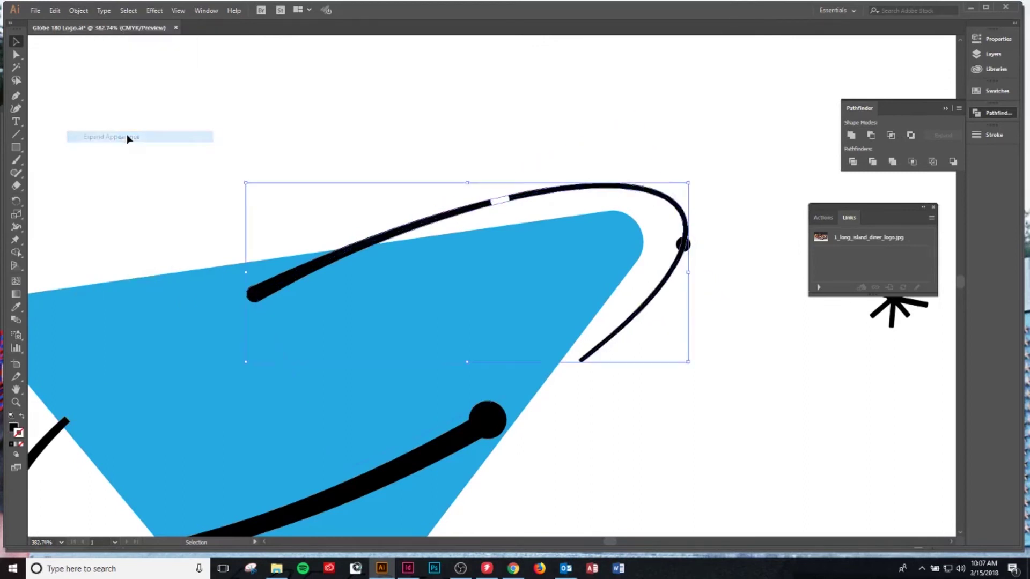
click(490, 224)
click(486, 204)
click(486, 161)
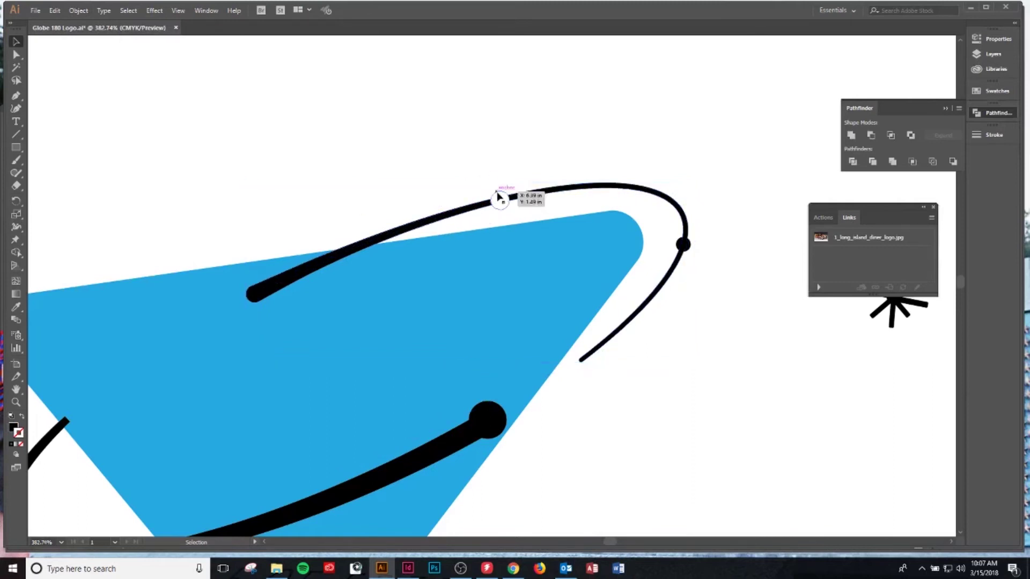
Apply Minus Front to the small circle and orbit line to cut the gap
click(499, 200)
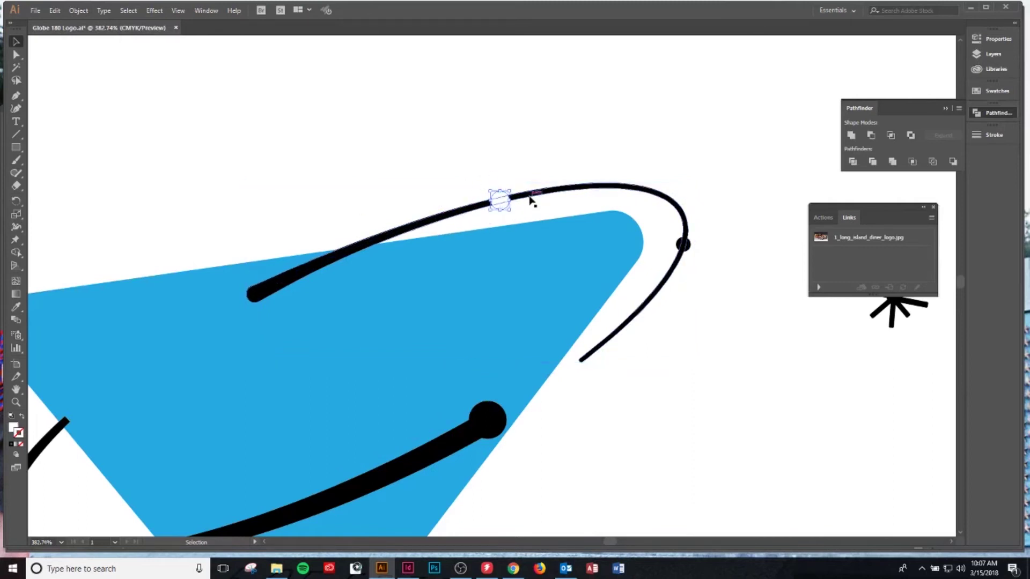
key(shift)
shift+click(561, 192)
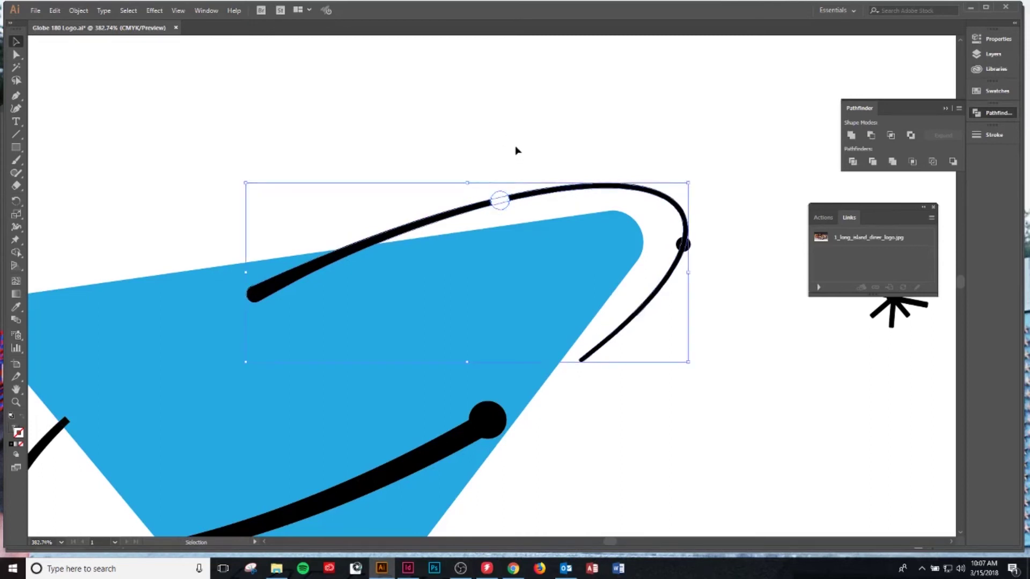
click(869, 134)
click(573, 122)
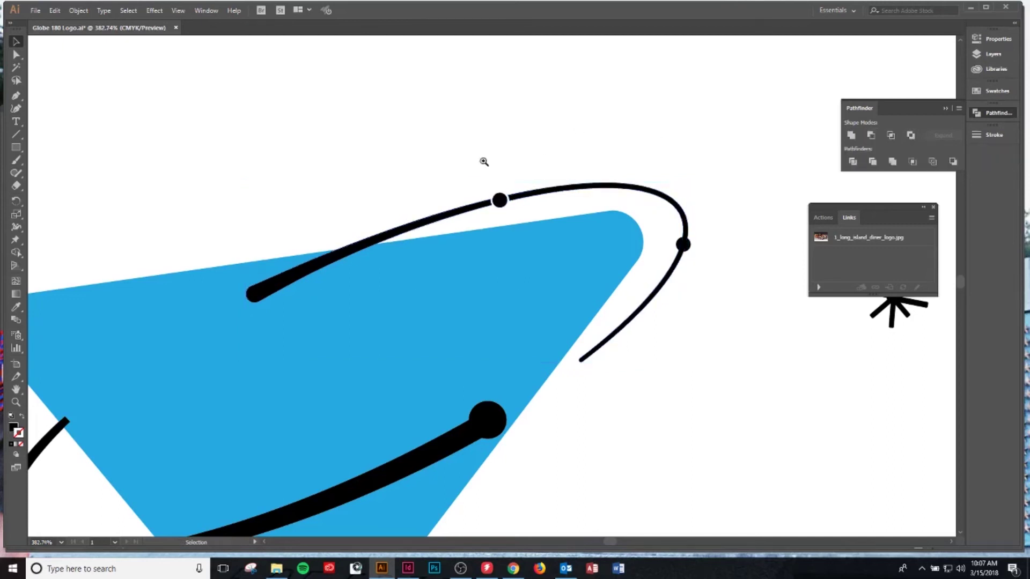
key(z)
drag(484, 161, 530, 214)
drag(499, 375, 520, 237)
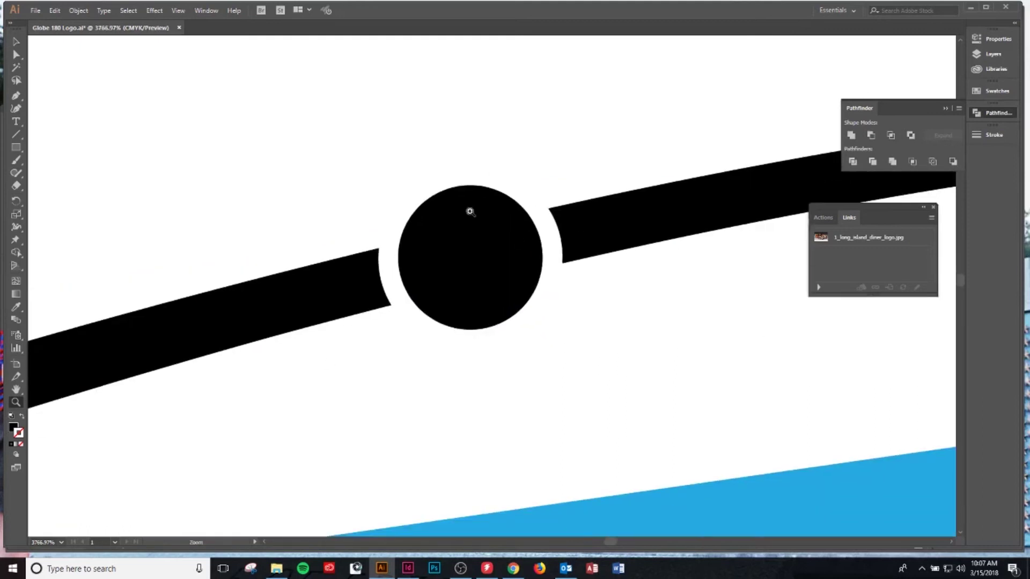
key(ctrl+minus)
key(ctrl+minus)
key(ctrl+minus)
key(ctrl+minus)
key(ctrl+minus)
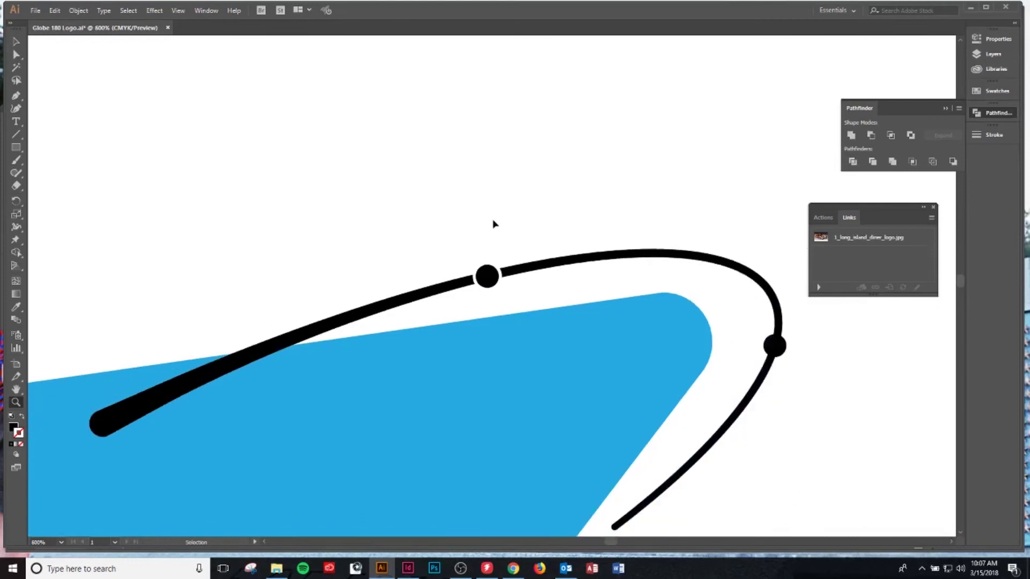
scroll(493, 223, up, 2)
drag(492, 126, 545, 115)
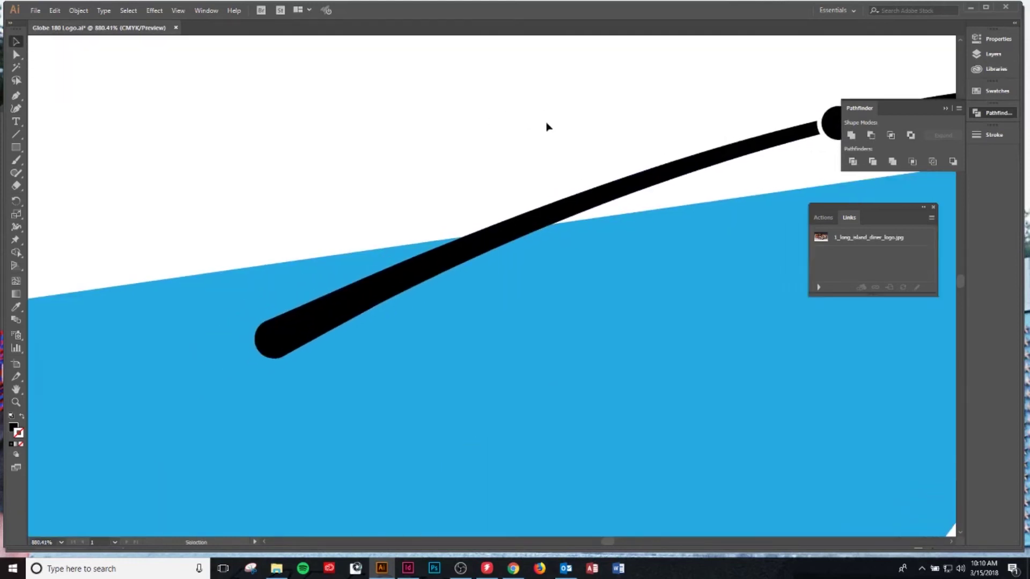
click(675, 169)
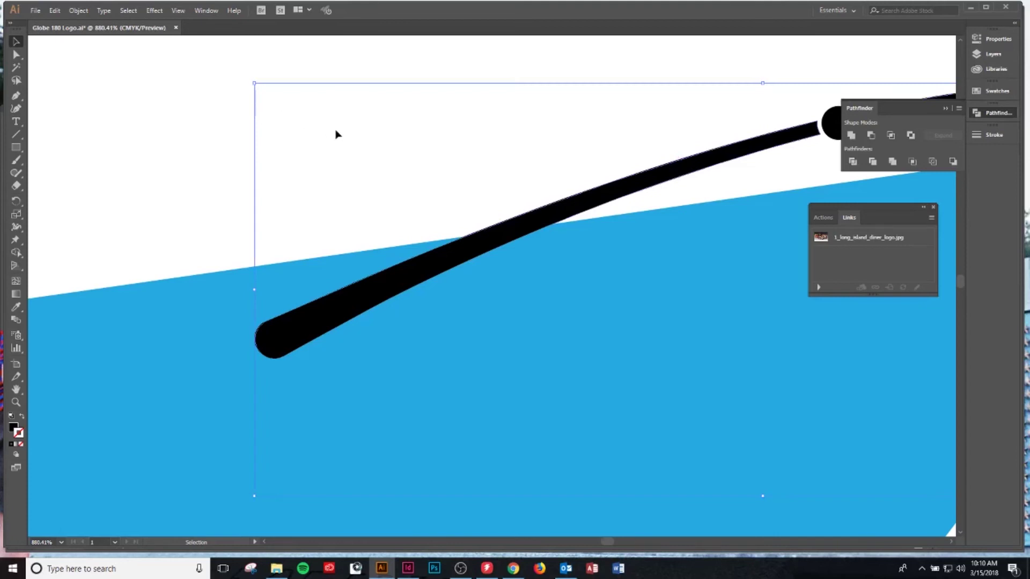
click(198, 116)
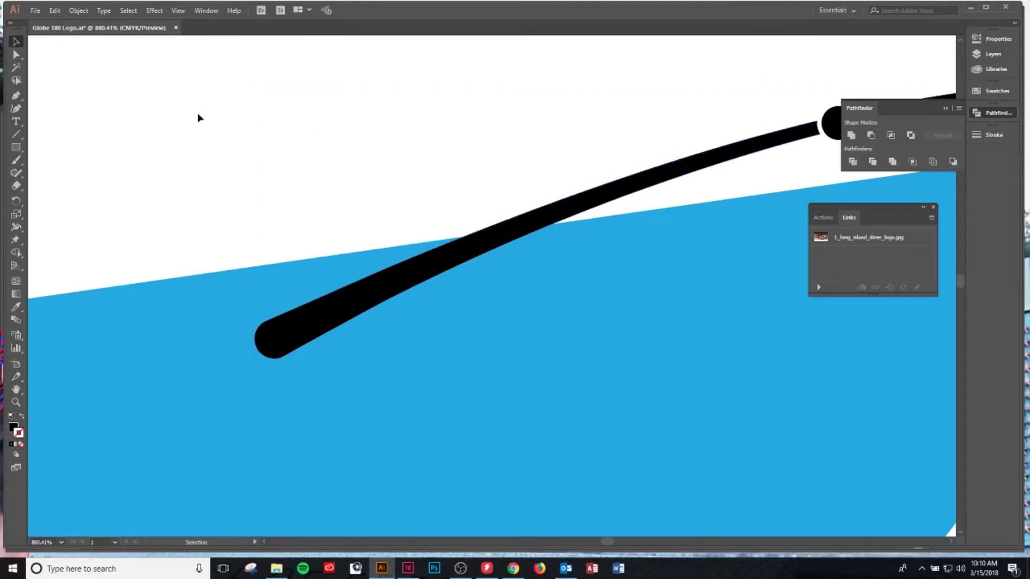
click(592, 198)
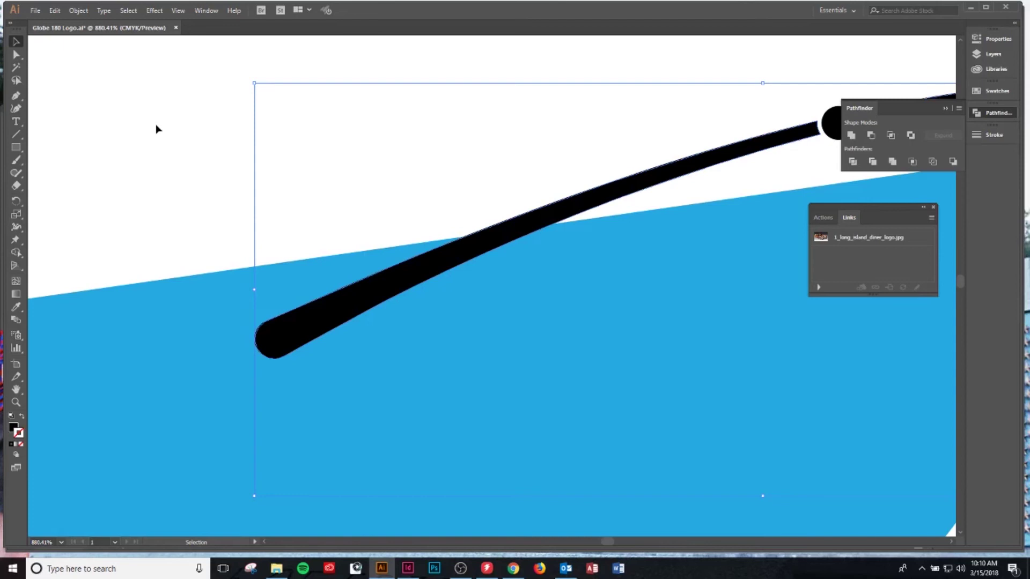
key(m)
drag(127, 172, 643, 396)
key(v)
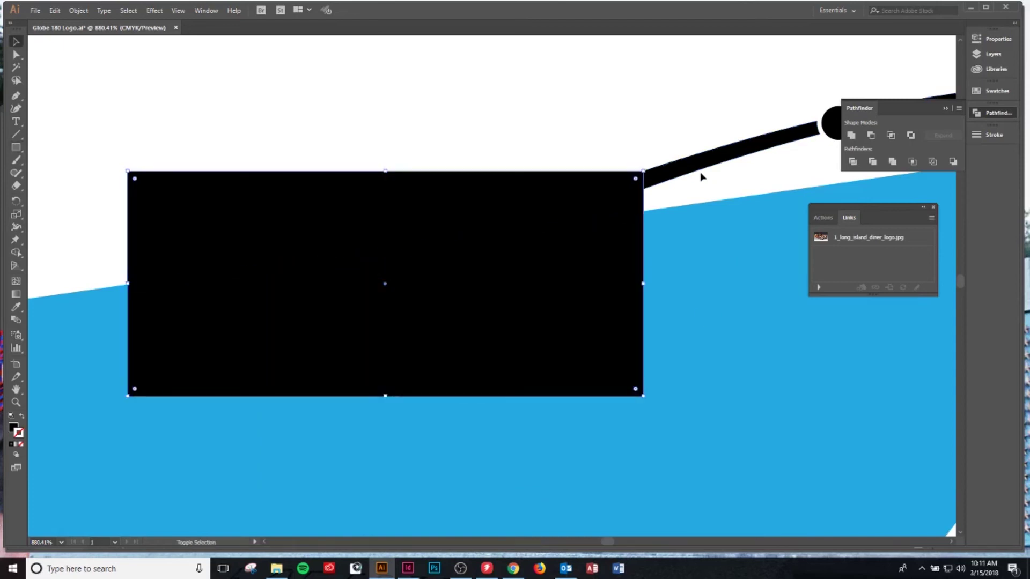
shift+click(701, 171)
click(875, 135)
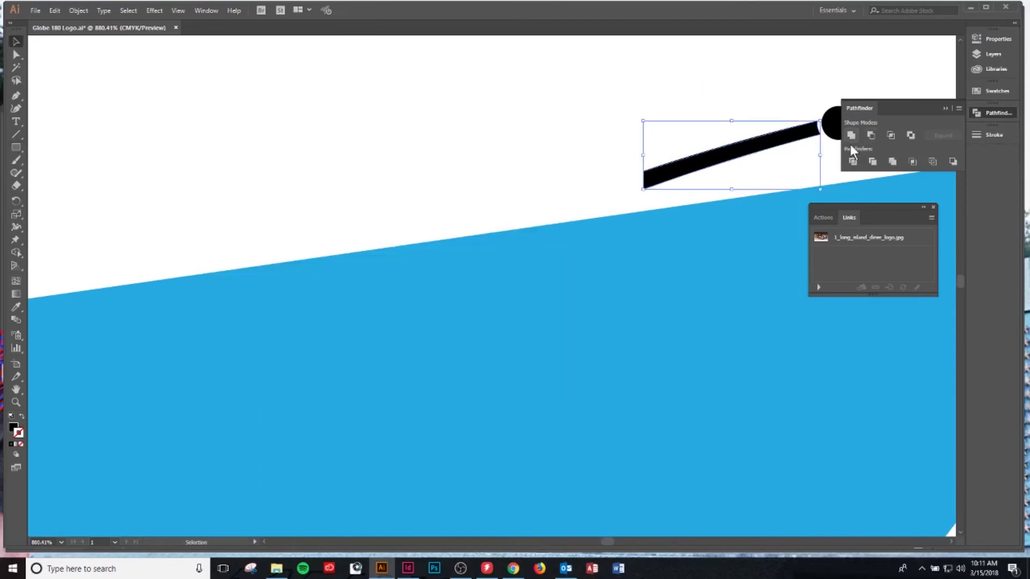
key(space)
drag(785, 122, 506, 144)
key(space)
drag(836, 139, 651, 172)
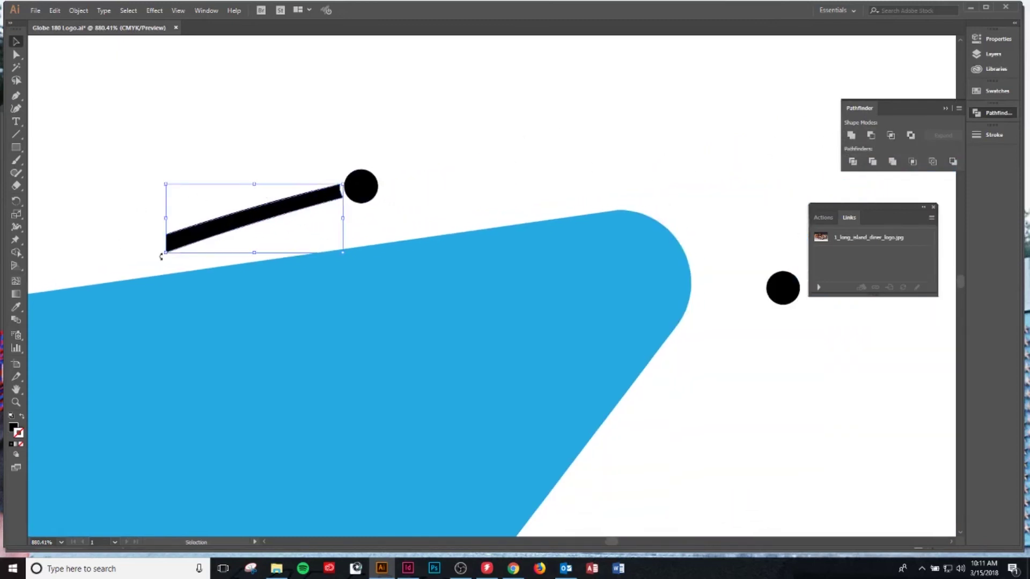
key(ctrl+z)
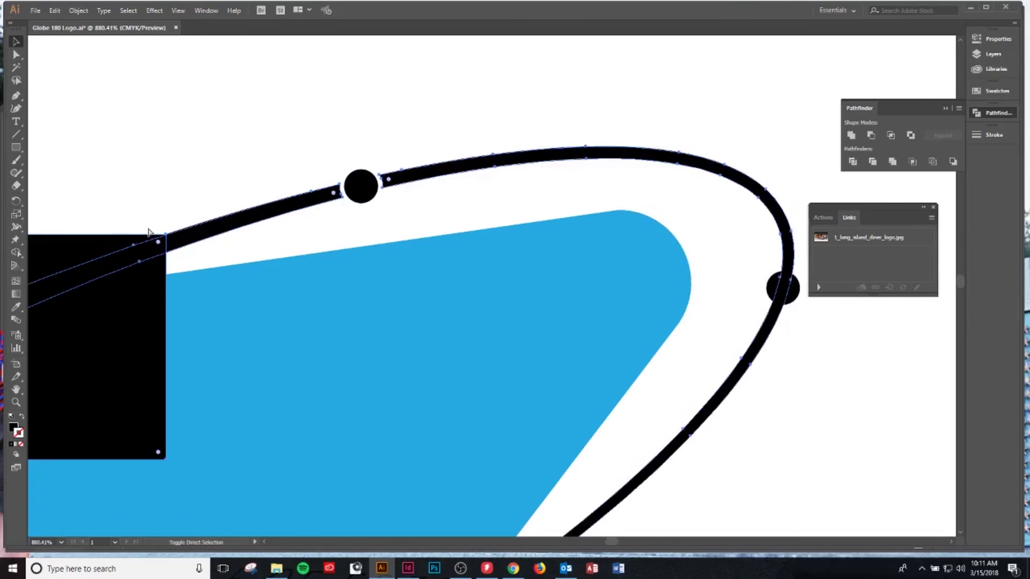
key(ctrl+shift+z)
key(ctrl+z)
key(ctrl+shift+z)
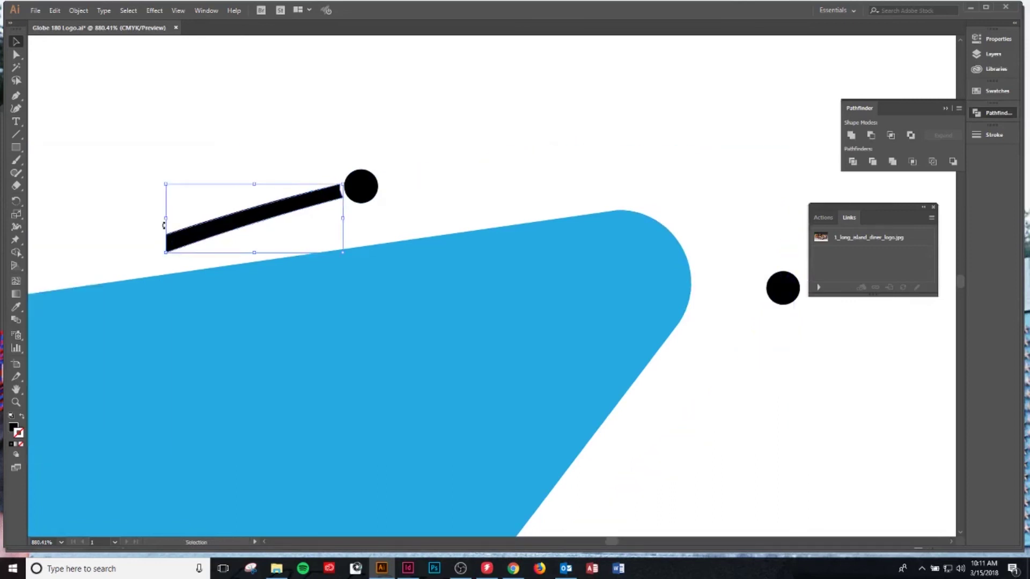
key(ctrl+z)
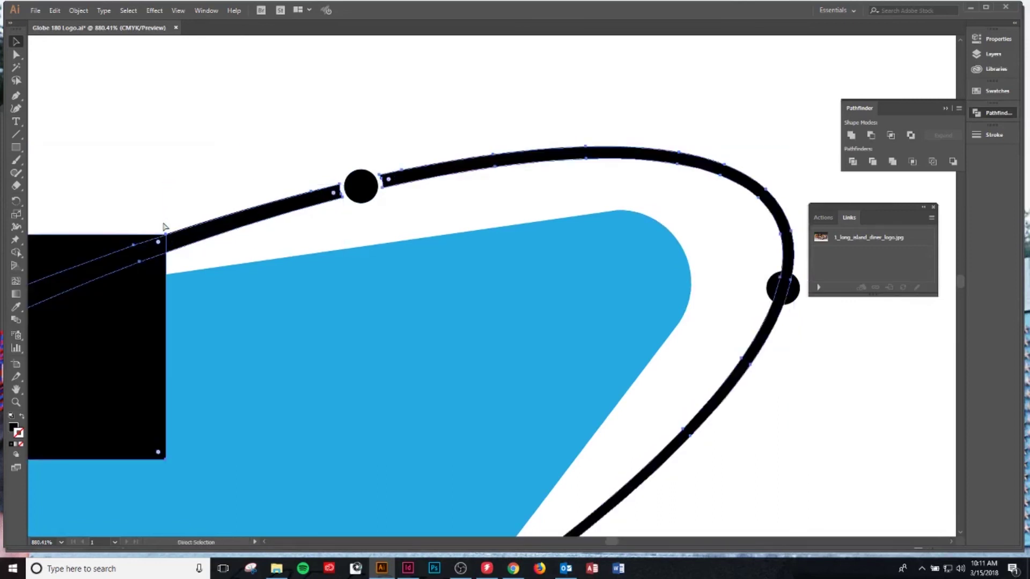
key(ctrl+shift+z)
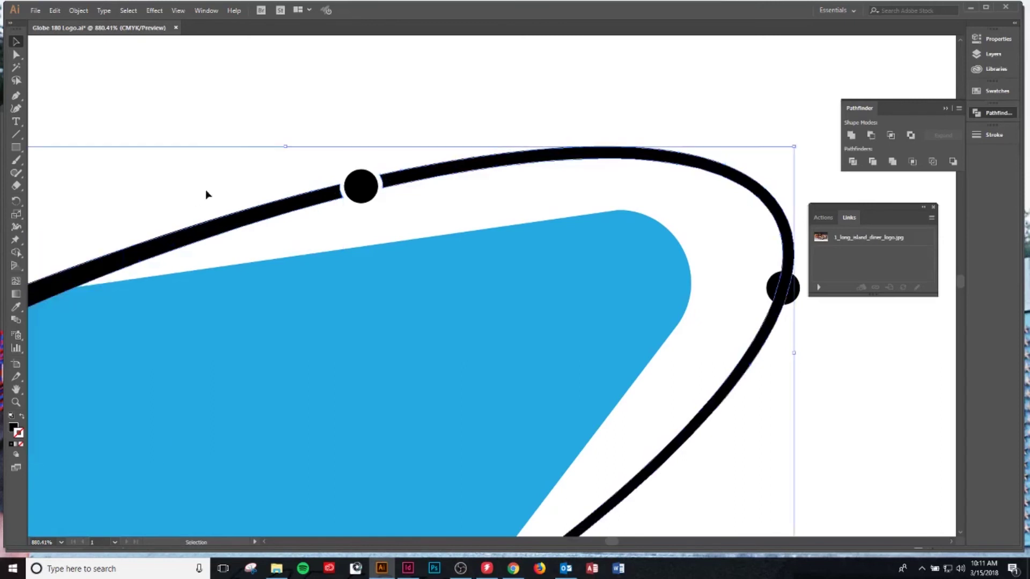
drag(207, 196, 550, 130)
click(568, 191)
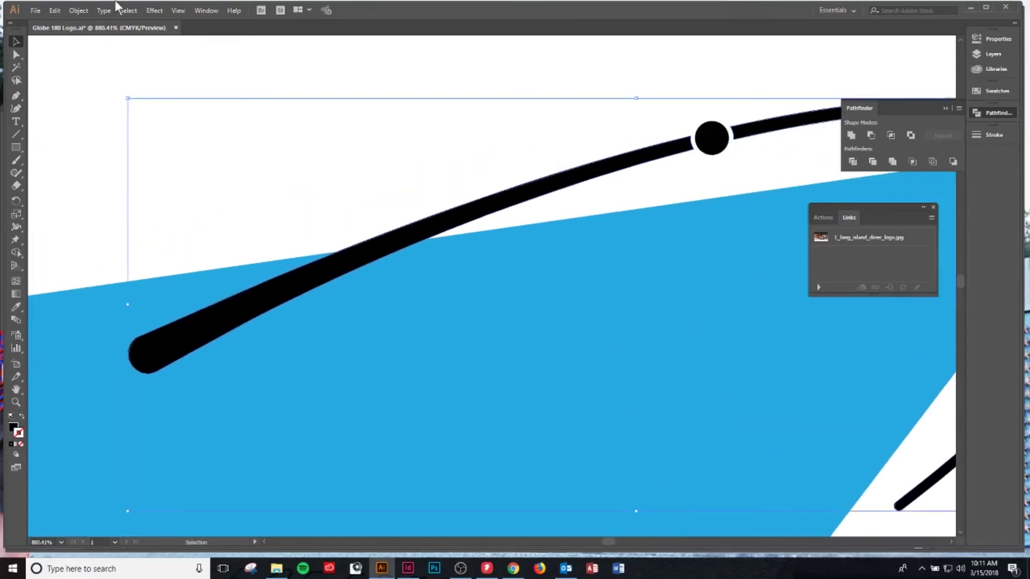
click(81, 10)
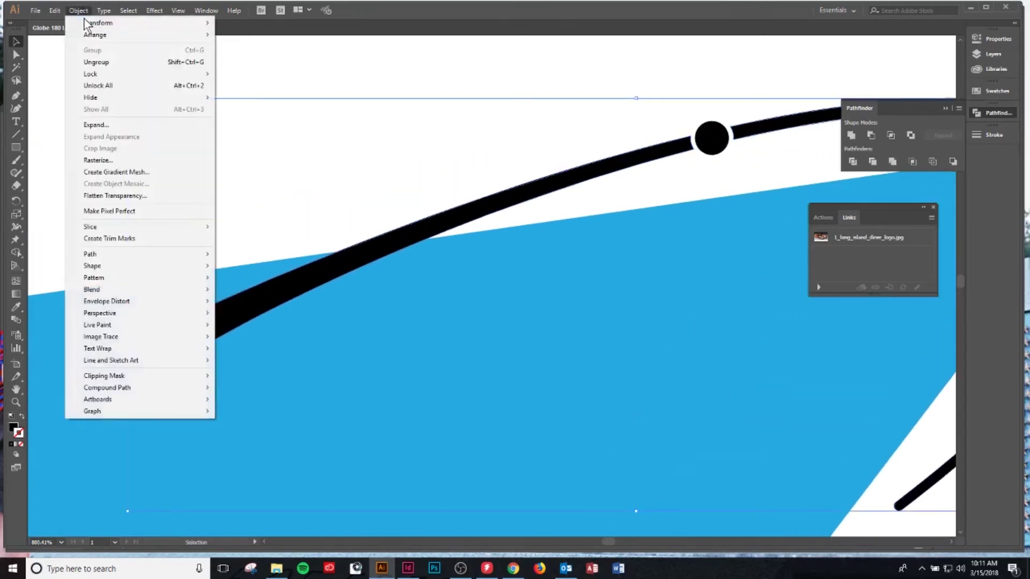
click(97, 62)
click(79, 11)
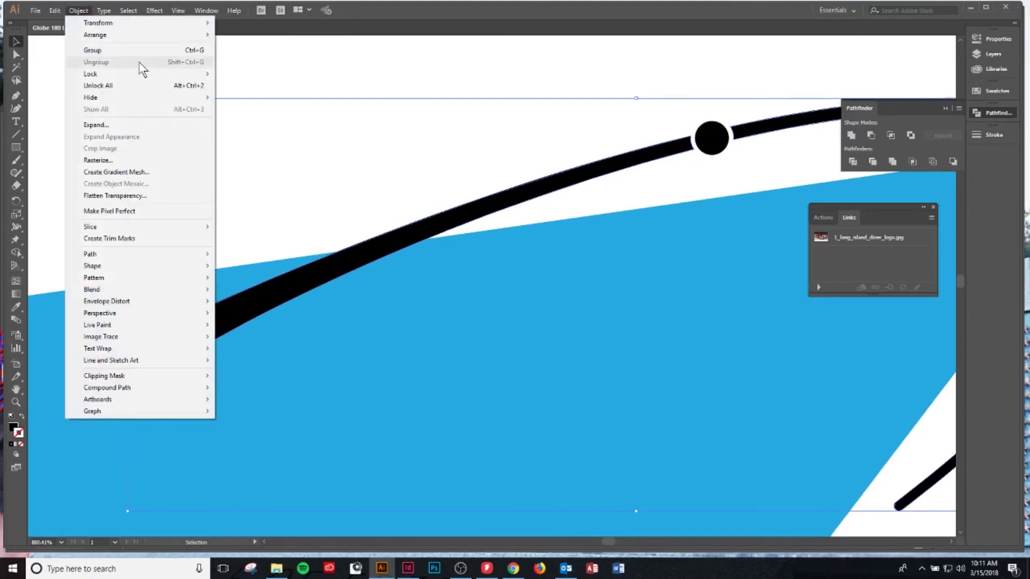
click(280, 80)
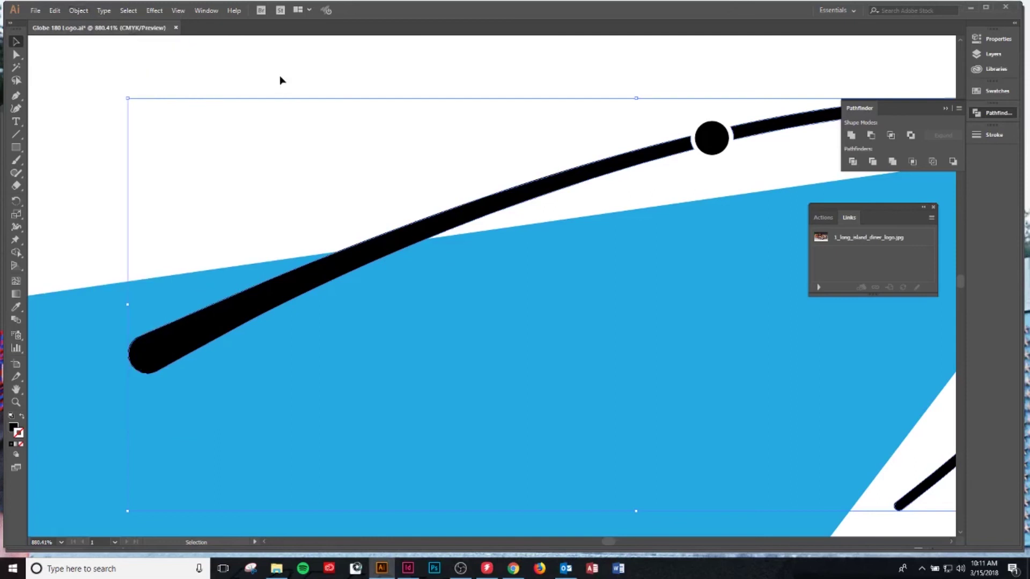
click(550, 168)
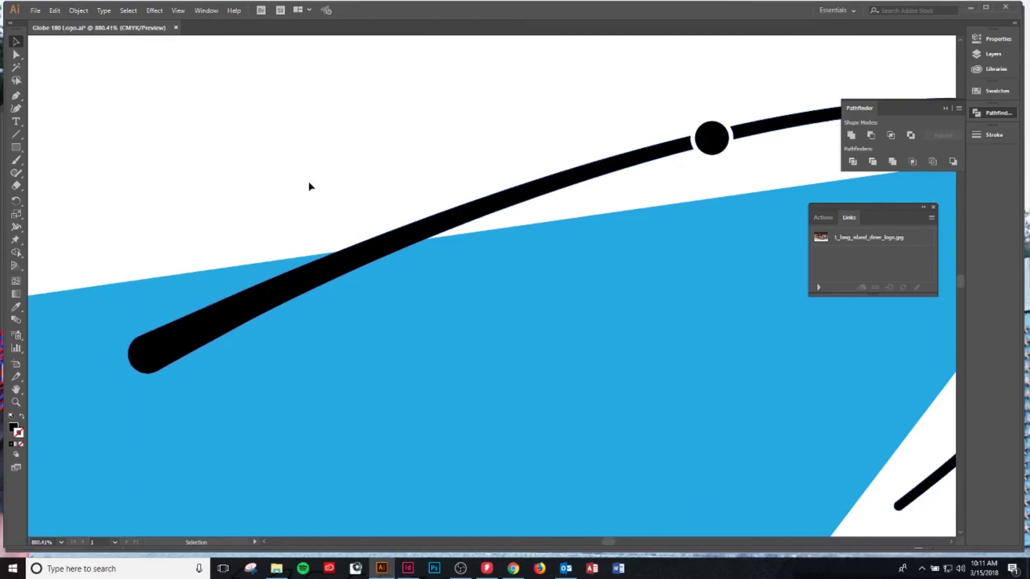
Draw a closed Pen cutting shape over the upper orbit line's left end
key(m)
key(p)
click(143, 260)
drag(712, 181, 767, 177)
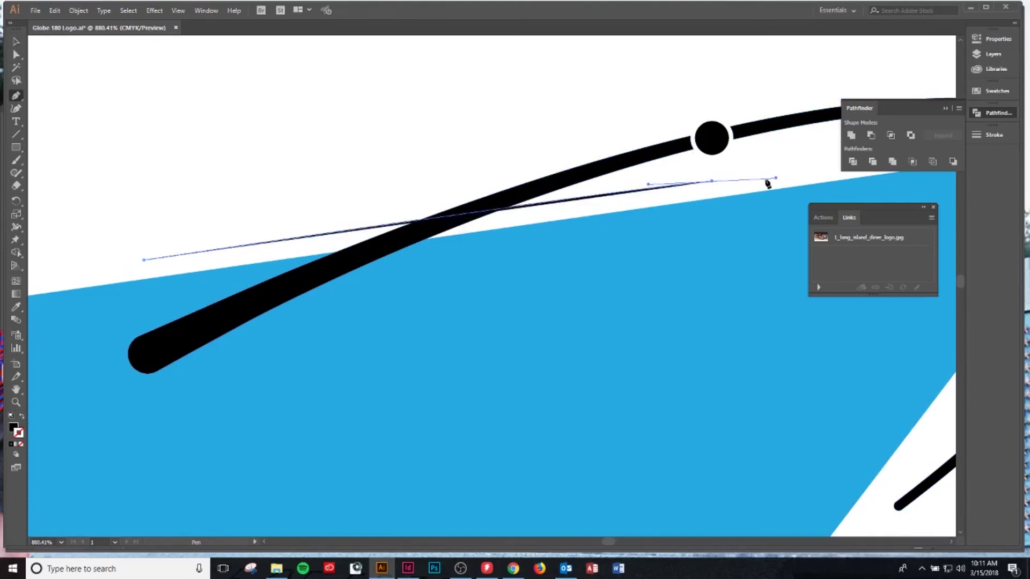
click(288, 422)
click(109, 400)
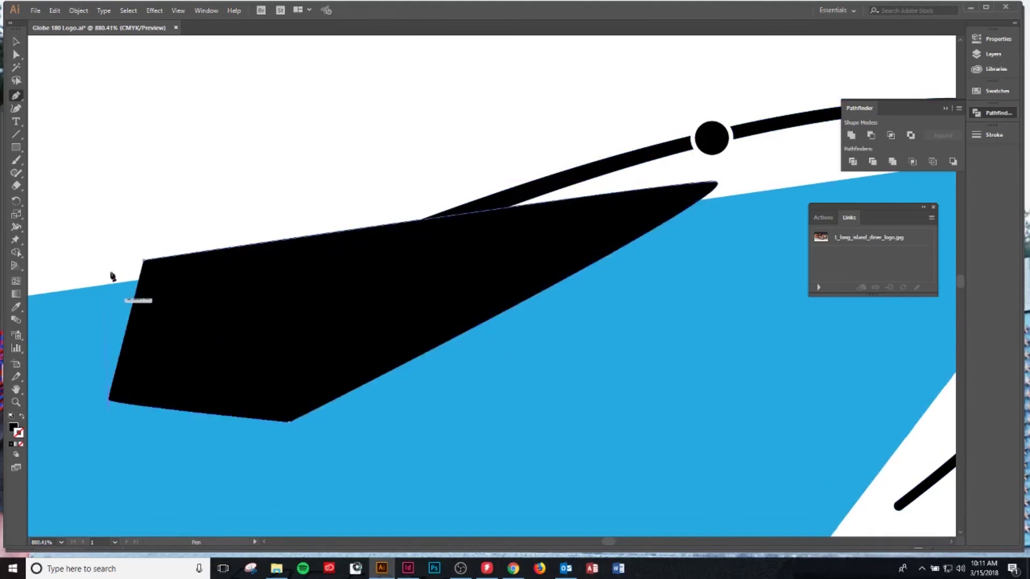
click(144, 260)
Select the cutting shape with the orbit stroke and apply Minus Front
key(v)
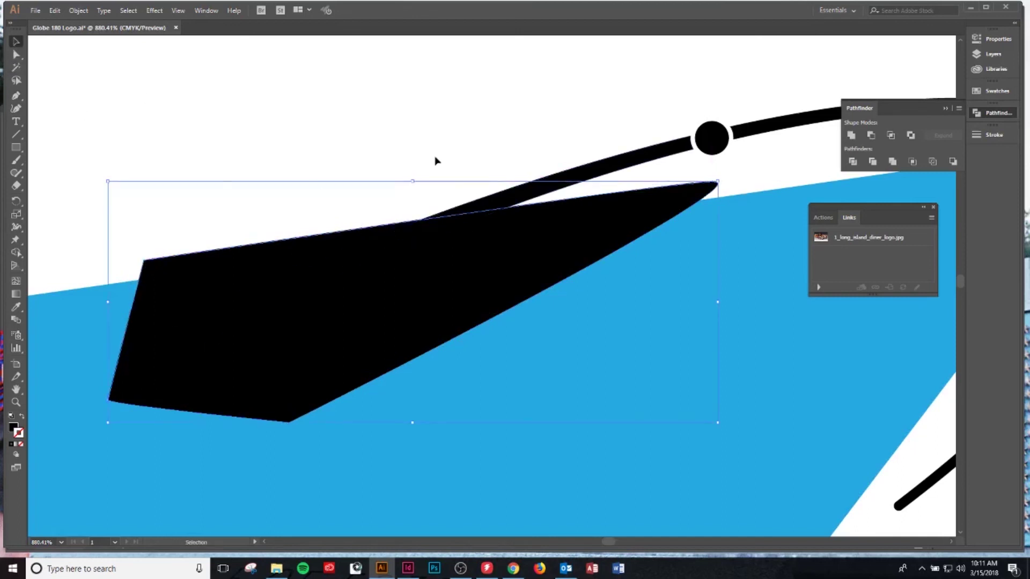
shift+click(595, 172)
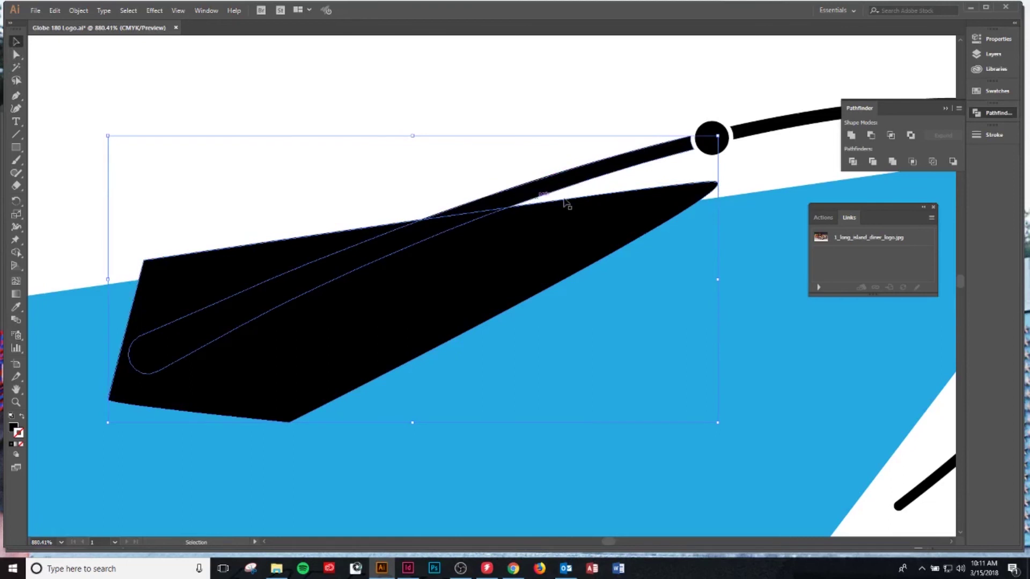
click(871, 134)
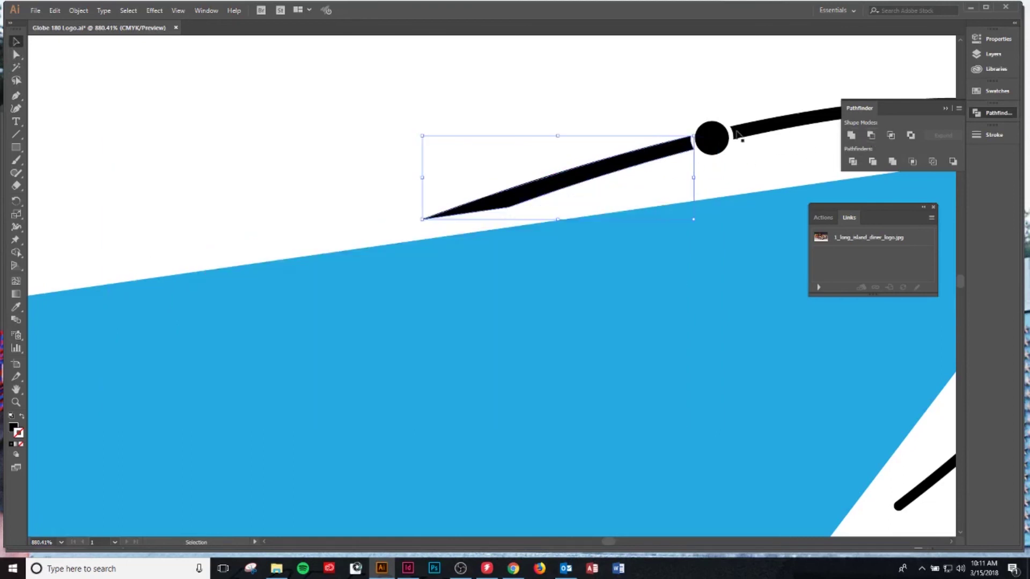
click(515, 121)
key(ctrl+minus)
key(ctrl+minus)
key(ctrl+minus)
key(ctrl+minus)
key(ctrl+minus)
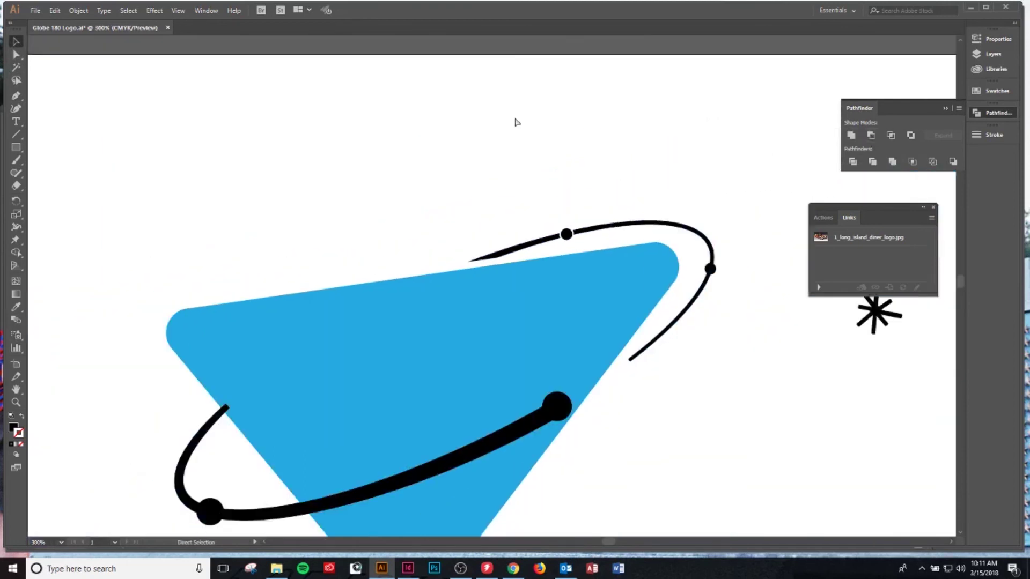
scroll(513, 170, down, 1)
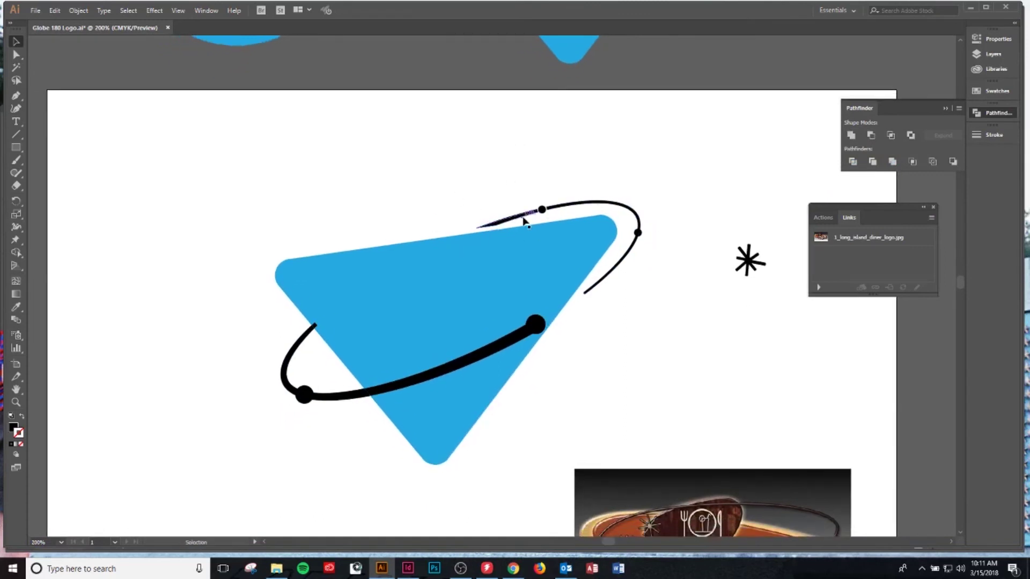
key(z)
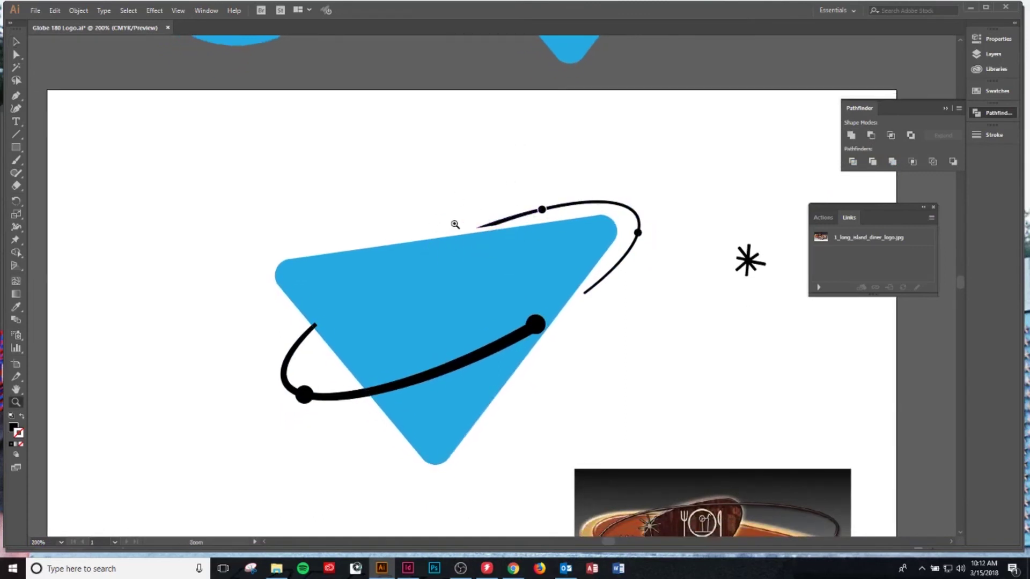
drag(453, 223, 530, 236)
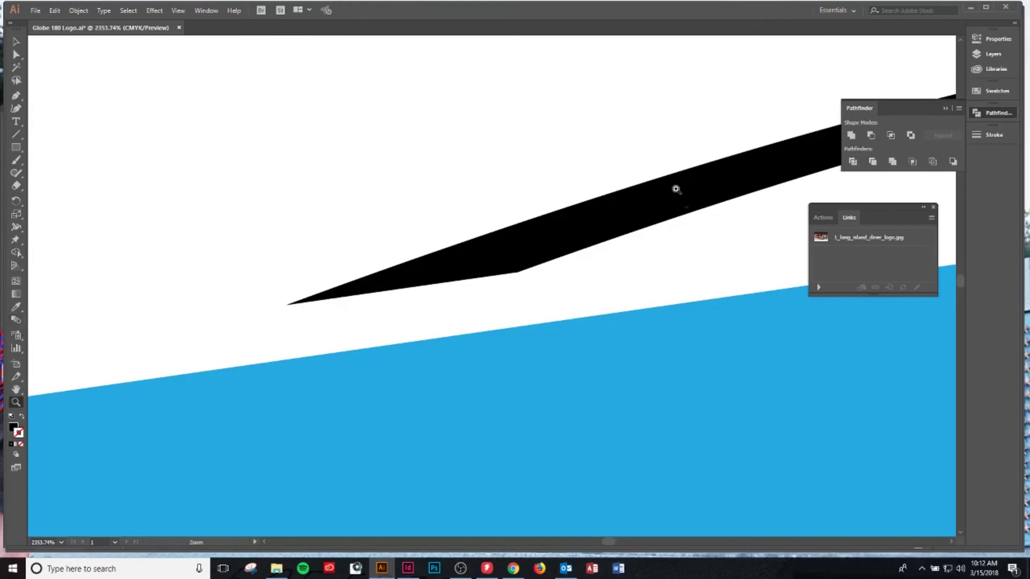